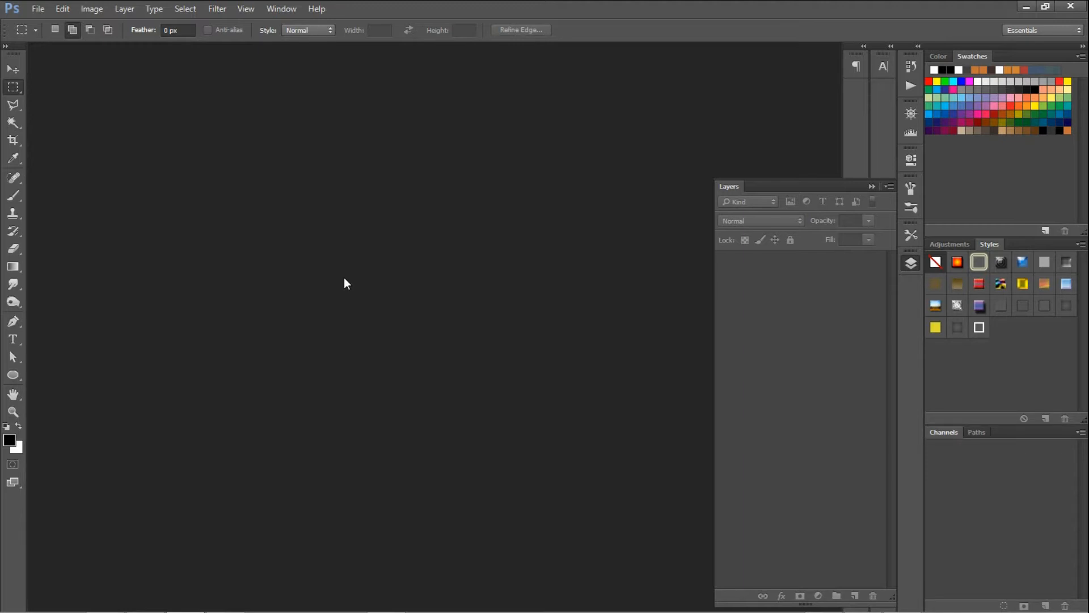
Create a new Letter Landscape document, 11 by 8.5 inches at 300 pixels/inch, RGB, with transparent background contents.
click(38, 9)
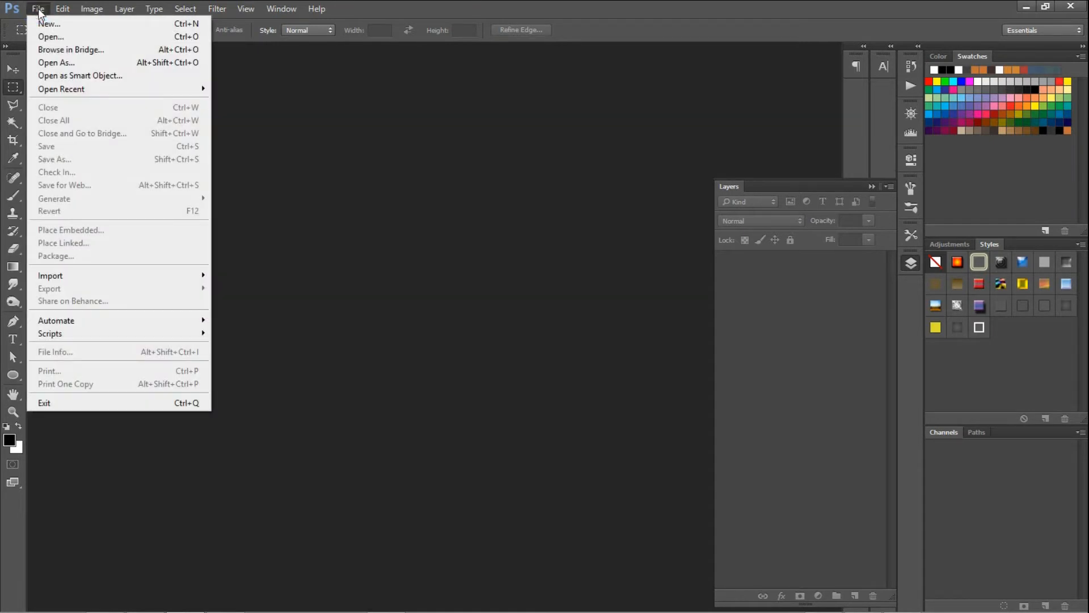
click(70, 25)
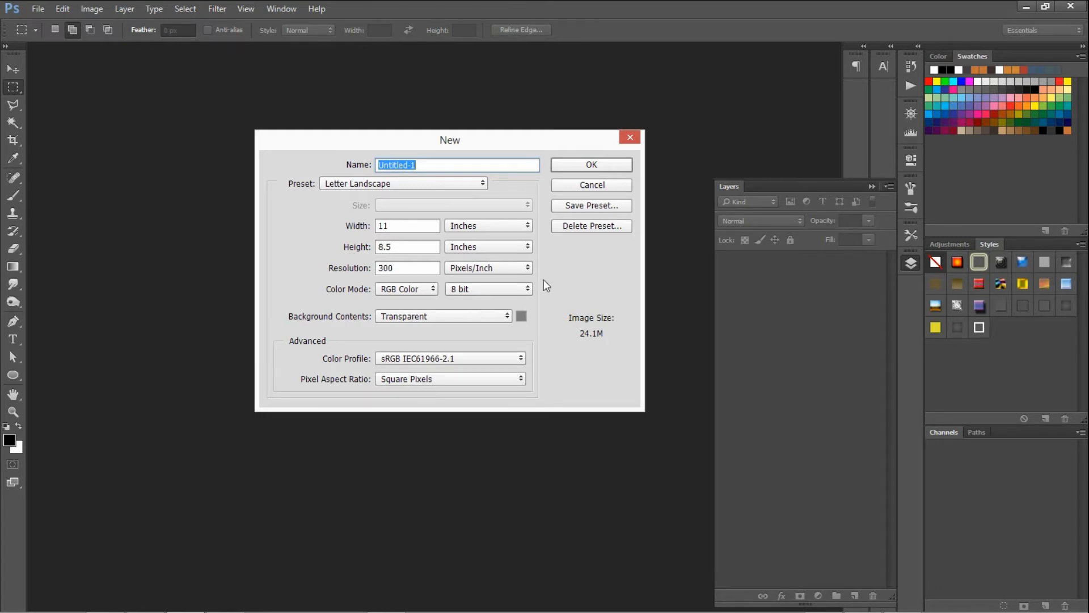
click(598, 166)
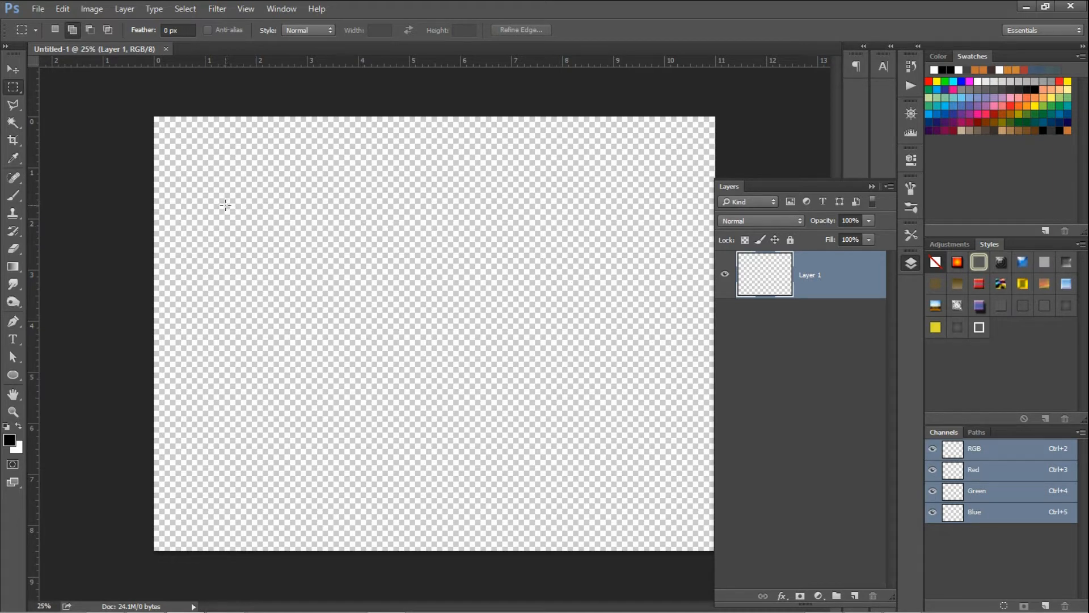
Make a tall rectangular selection about 1.4 by 3.5 inches in the canvas's upper-left area and fill it with black.
drag(225, 204, 299, 385)
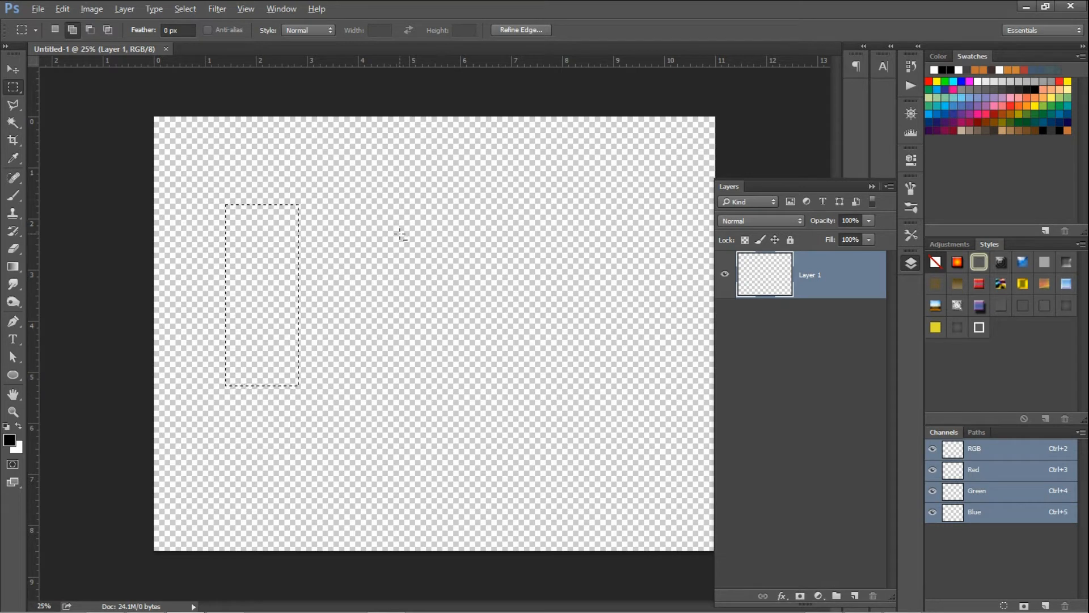
key(alt)
key(alt+BackSpace)
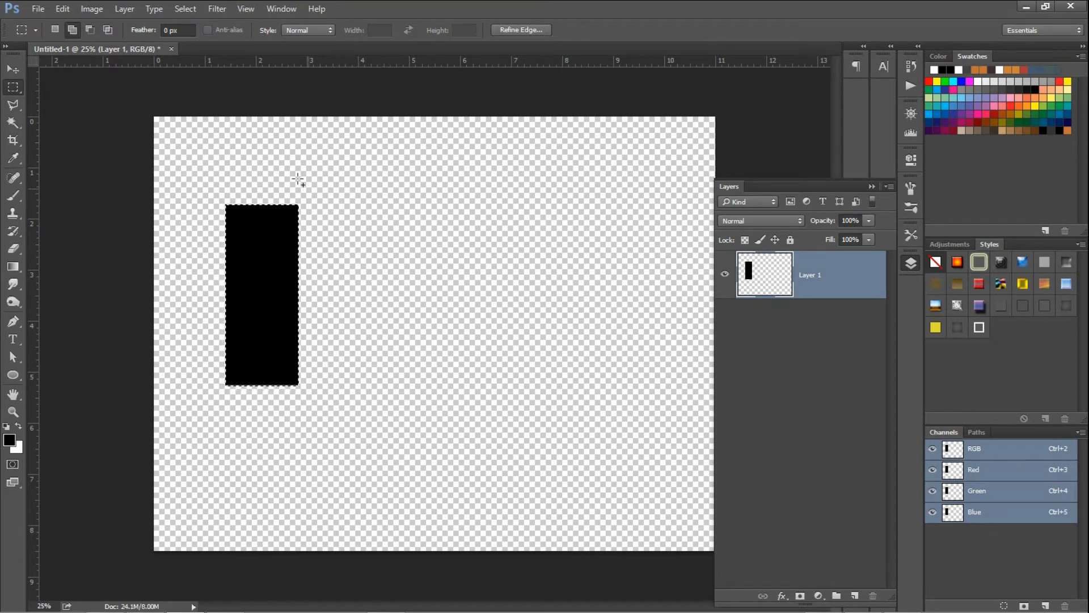
Define a brush preset from the selected black rectangle and name it rec1.
click(62, 9)
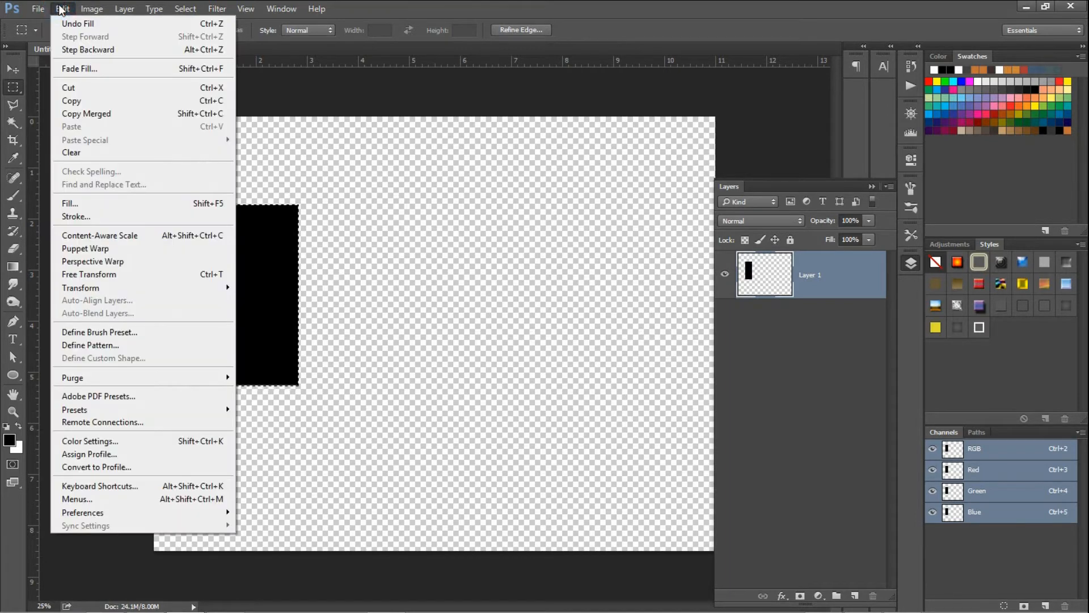
click(157, 335)
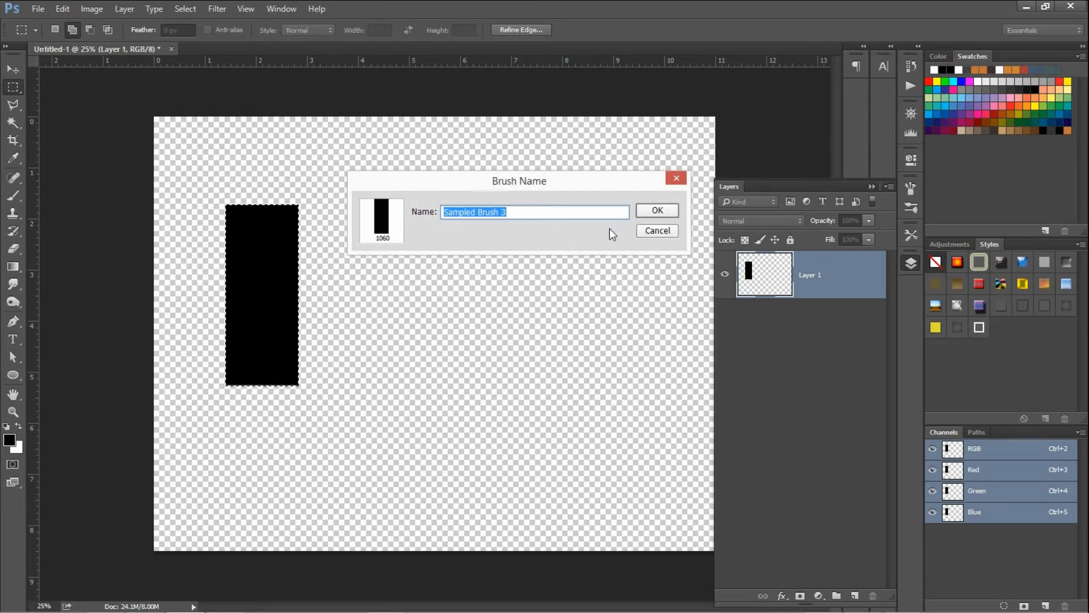
text(red)
text(1)
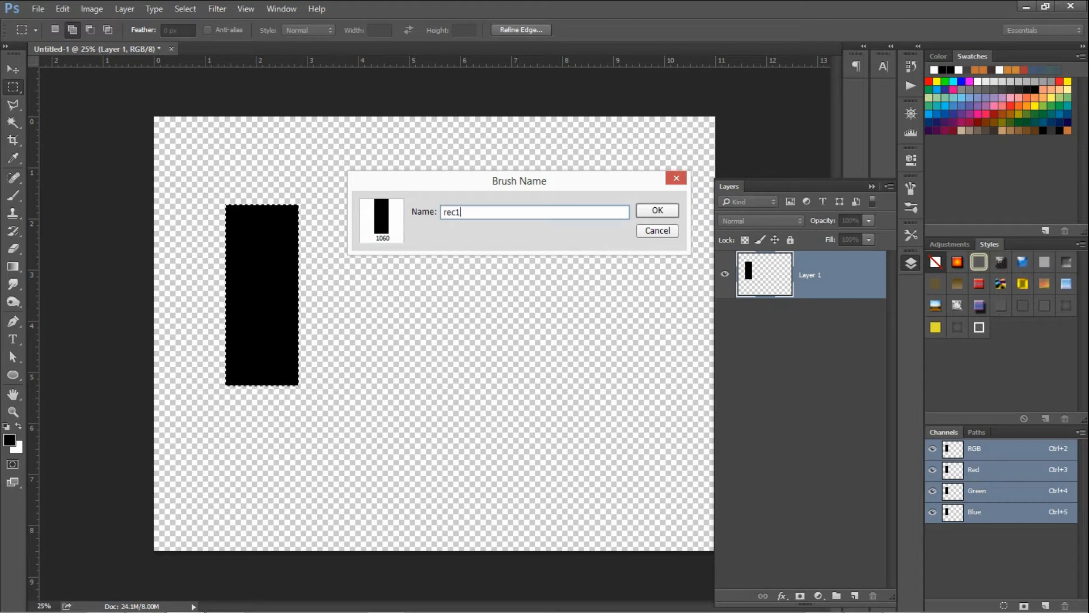
click(673, 211)
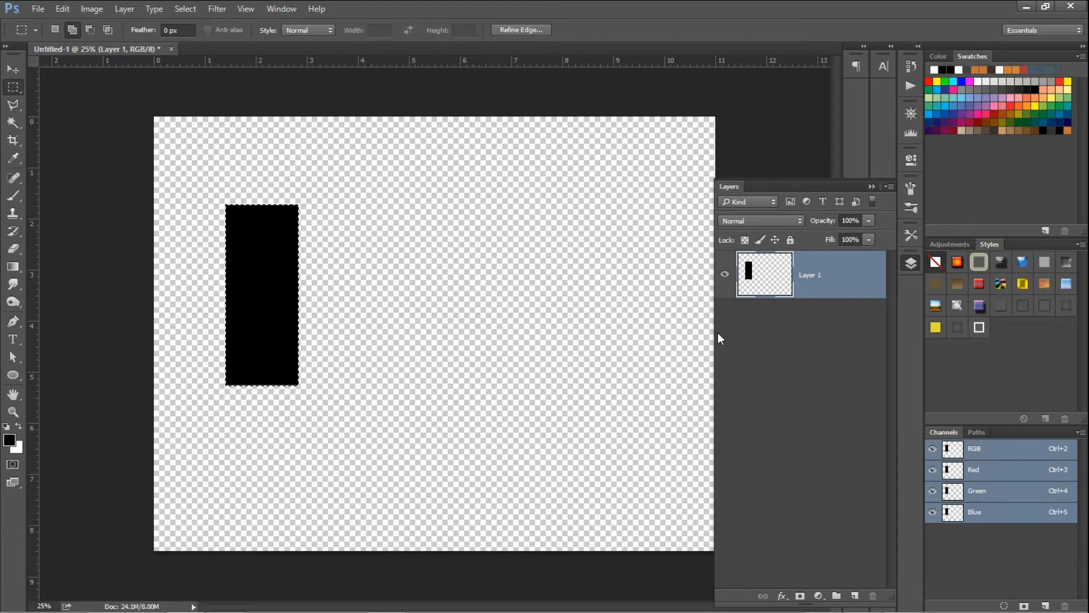
Refill the rectangle with white, and delete the entire contents of Layer 1, leaving nothing selected.
key(ctrl+BackSpace)
key(ctrl+d)
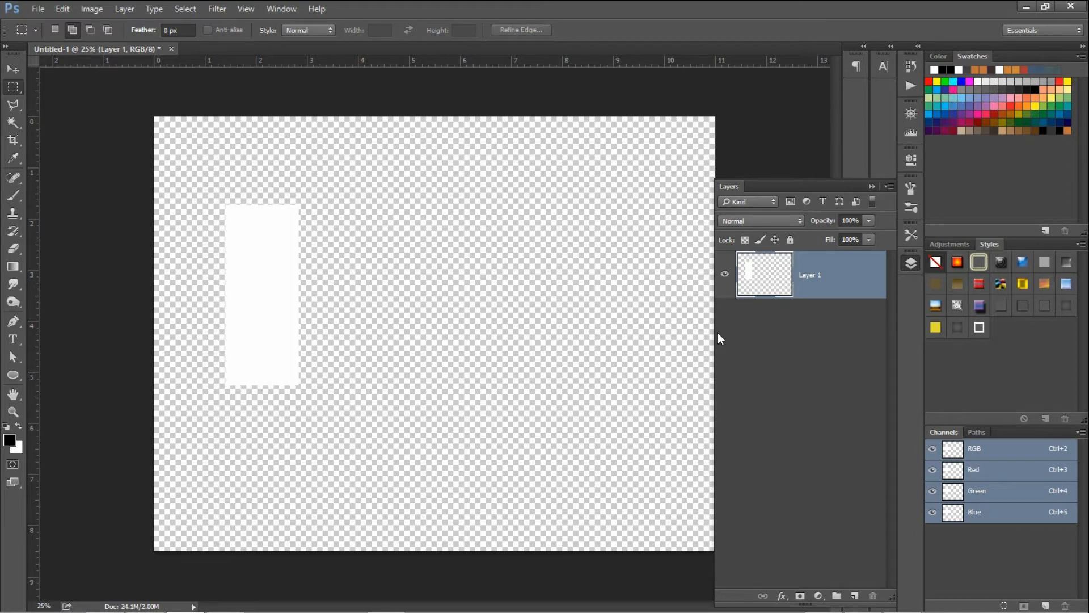
key(ctrl+a)
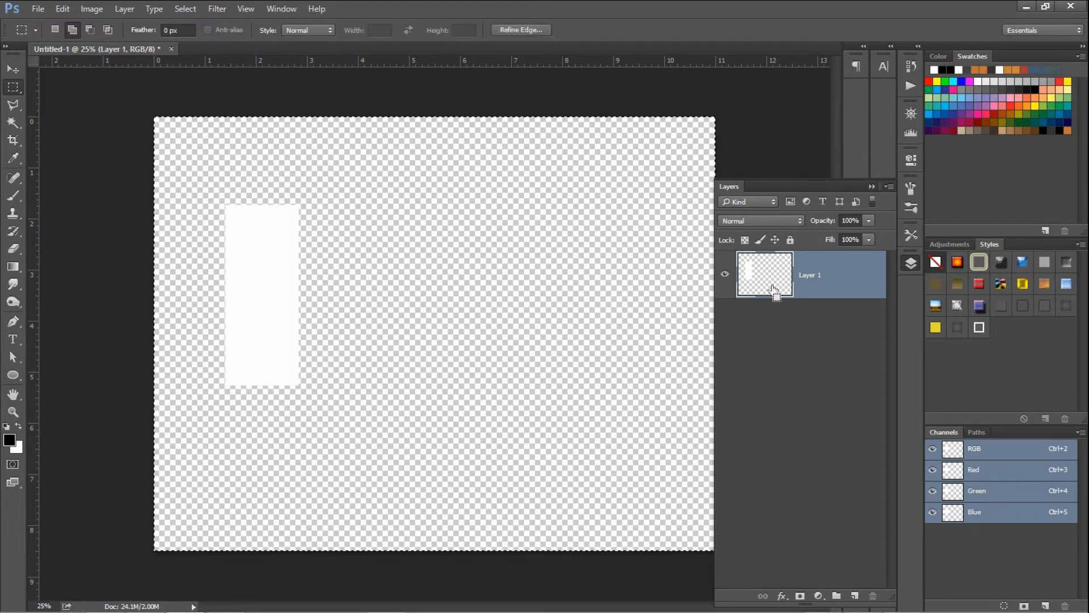
key(Delete)
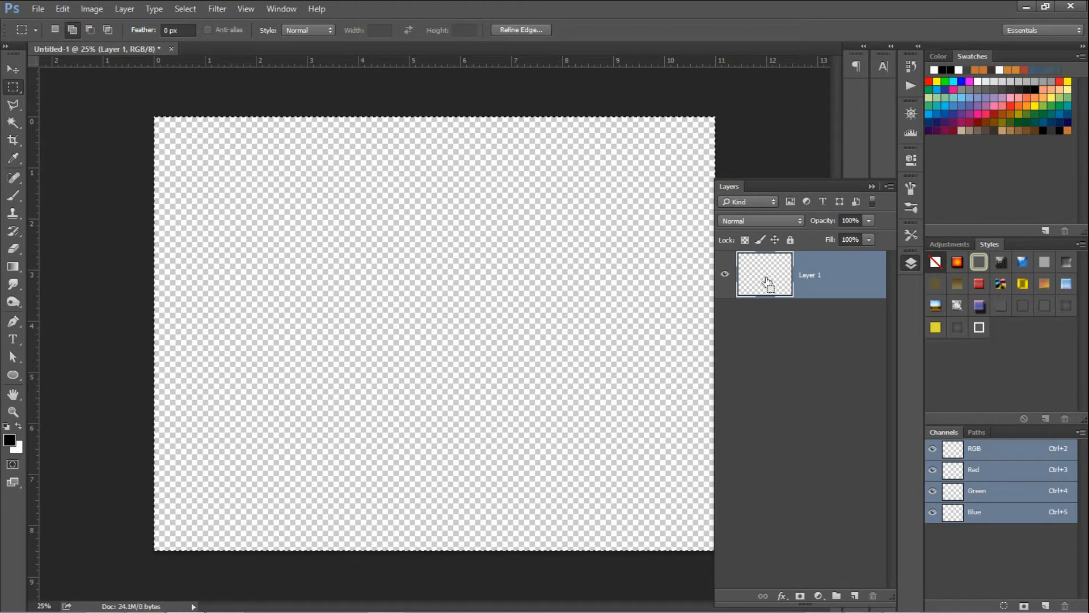
key(ctrl+d)
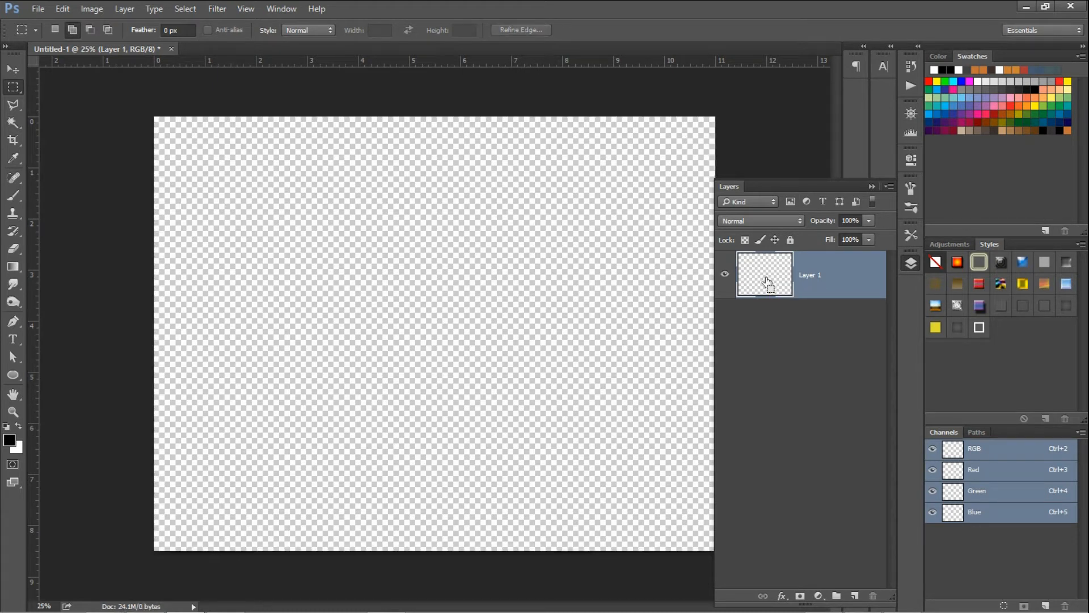
Duplicate the empty Layer 1 and convert the copy to a smart object.
click(829, 379)
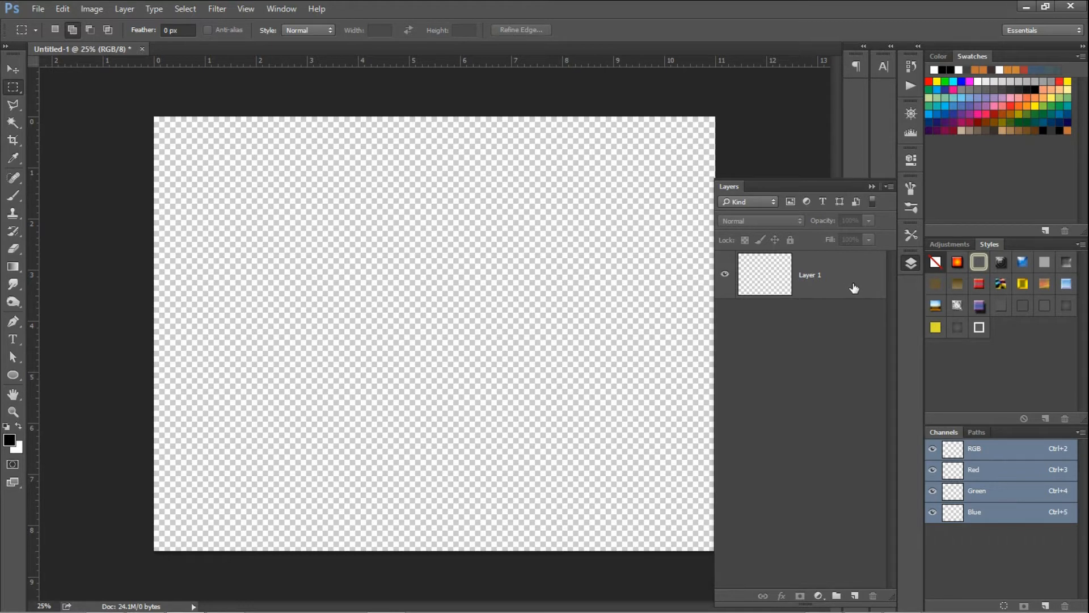
click(851, 285)
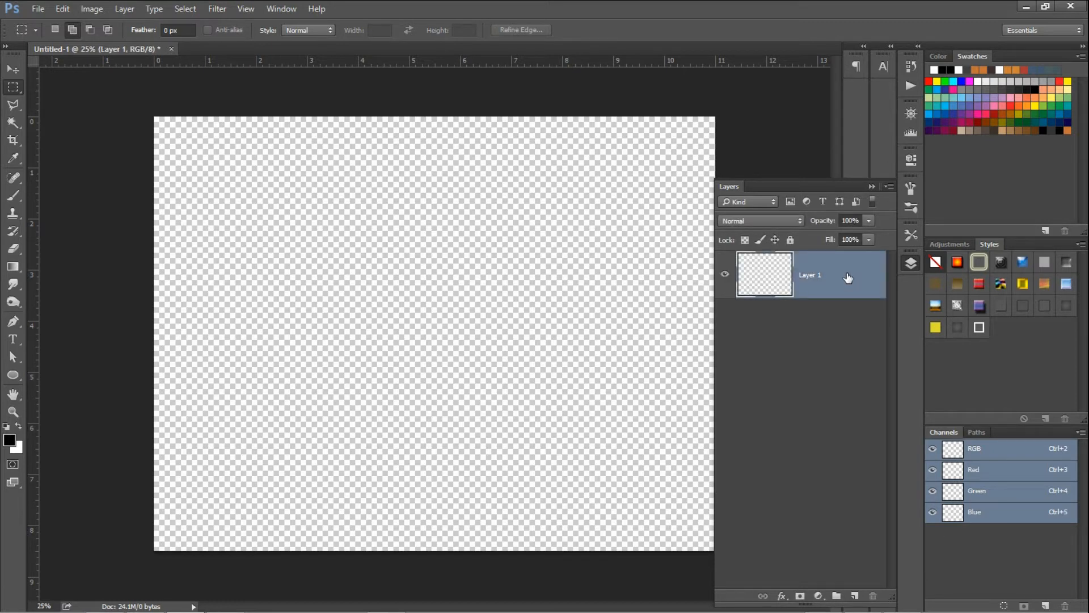
drag(848, 278, 856, 599)
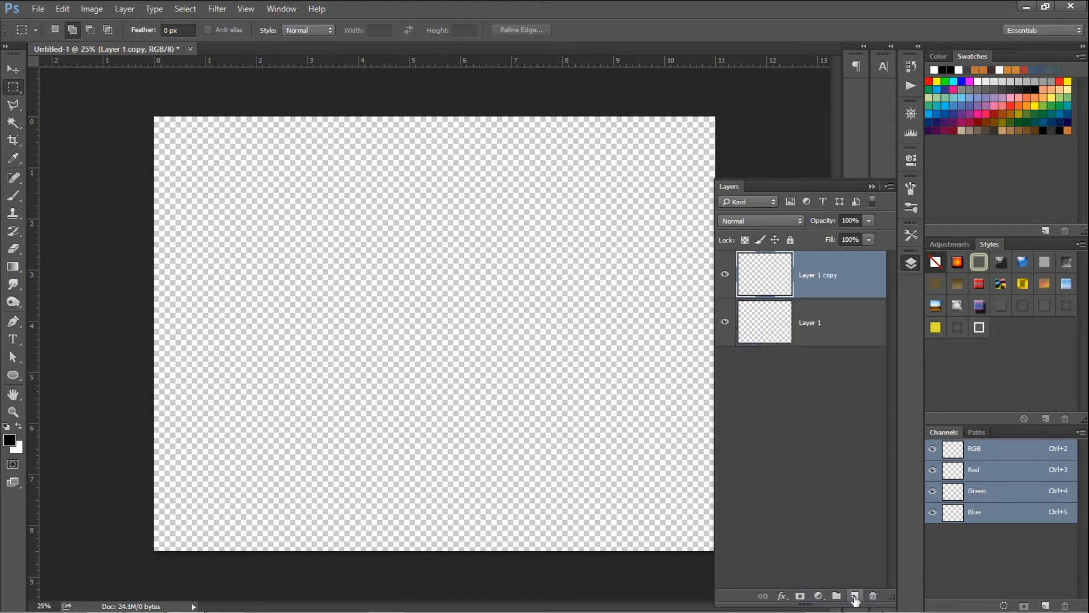
right_click(861, 283)
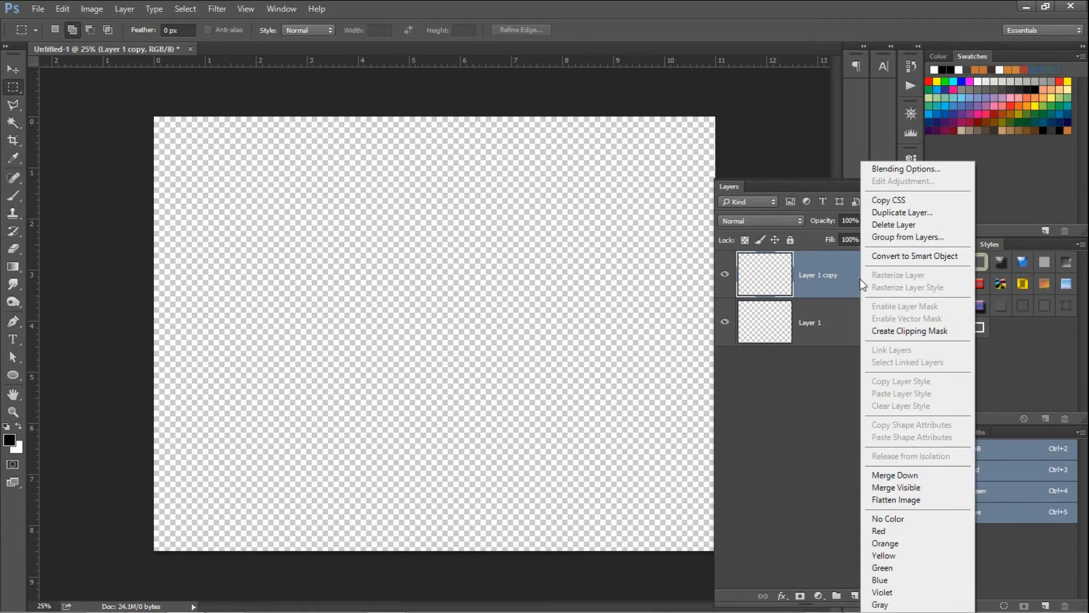
click(909, 257)
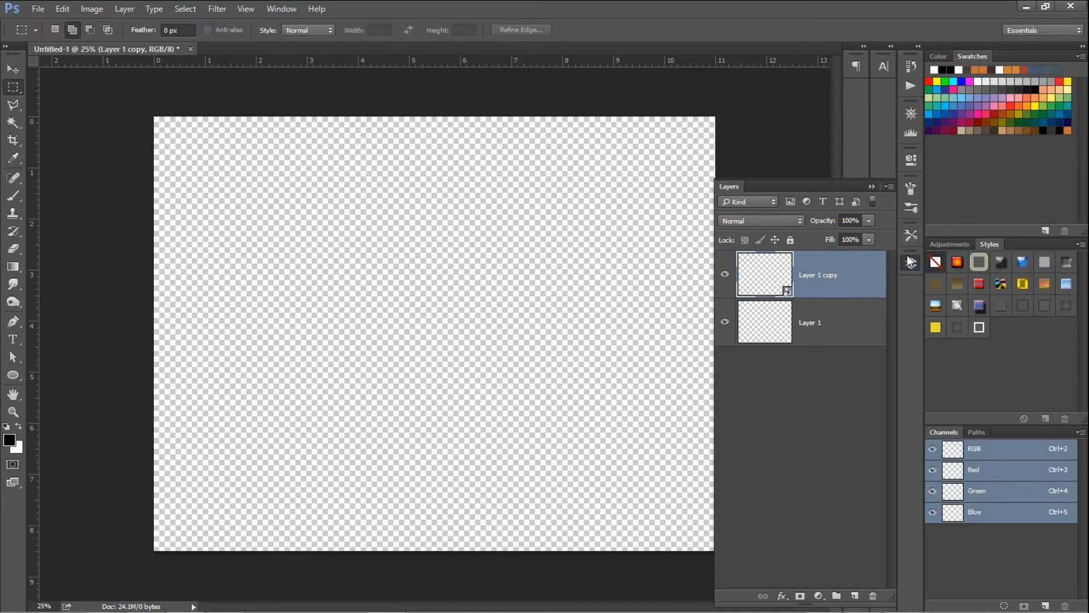
Open the contents of the Layer 1 copy smart object and fill its layer with white.
double_click(752, 282)
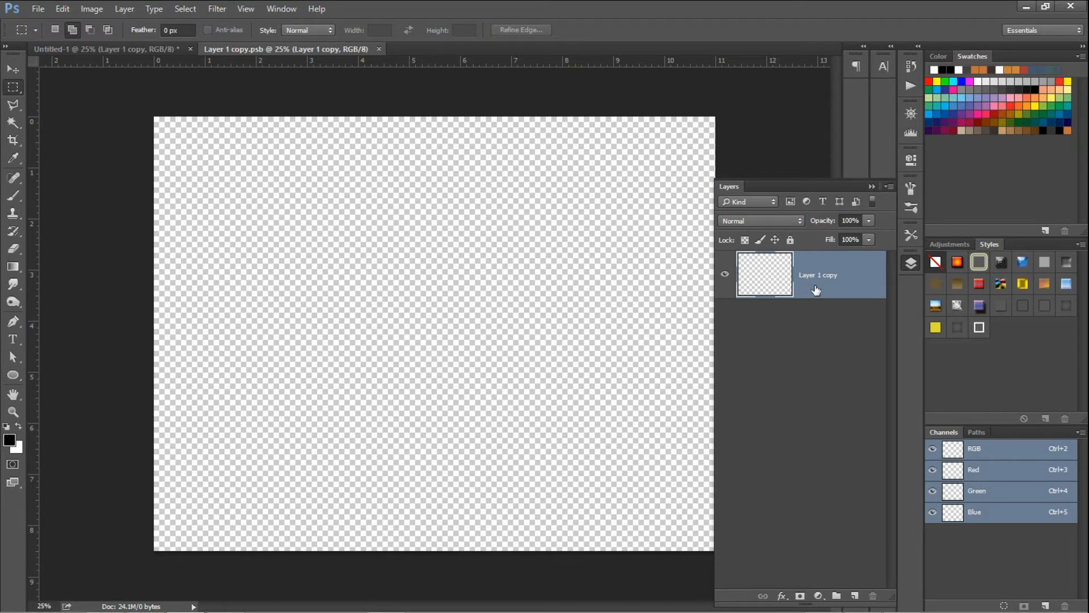
key(ctrl+BackSpace)
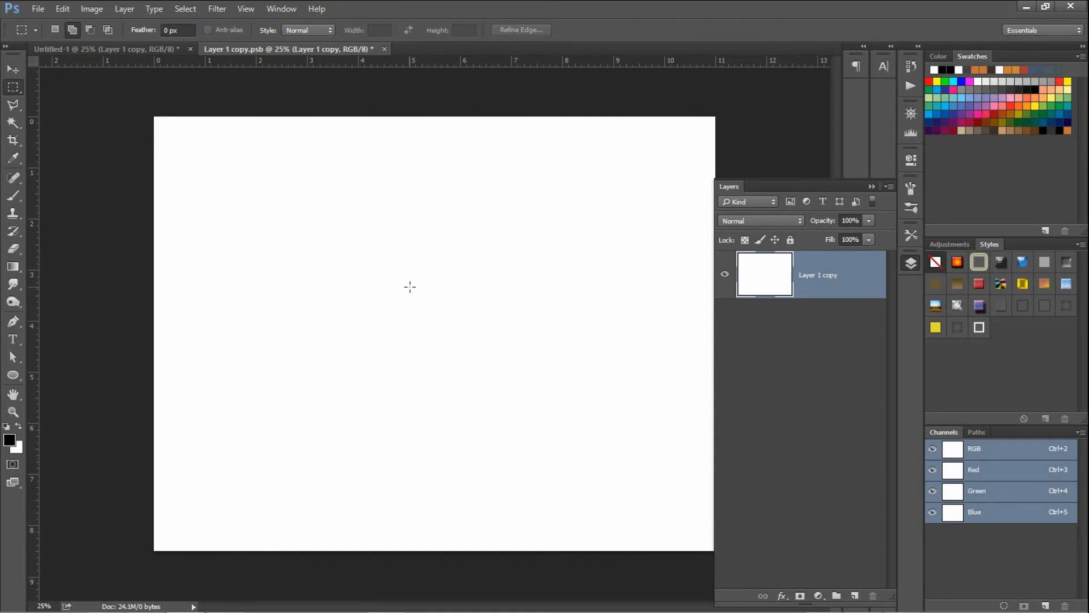
Place the horseshoes PSD from the Whitewater Draw folder as an embedded image above the white layer.
click(43, 9)
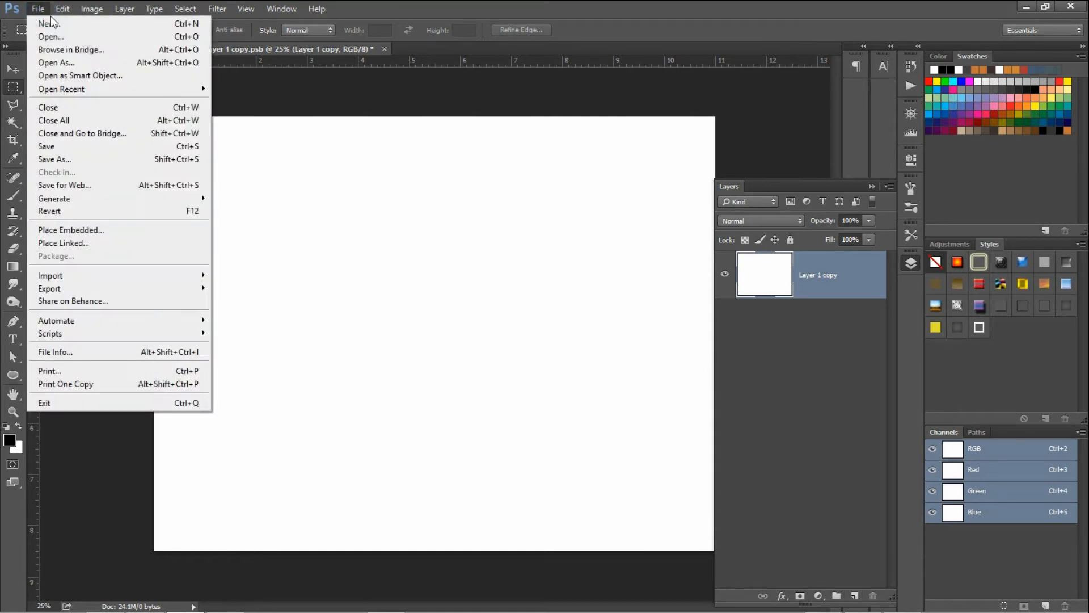
click(159, 236)
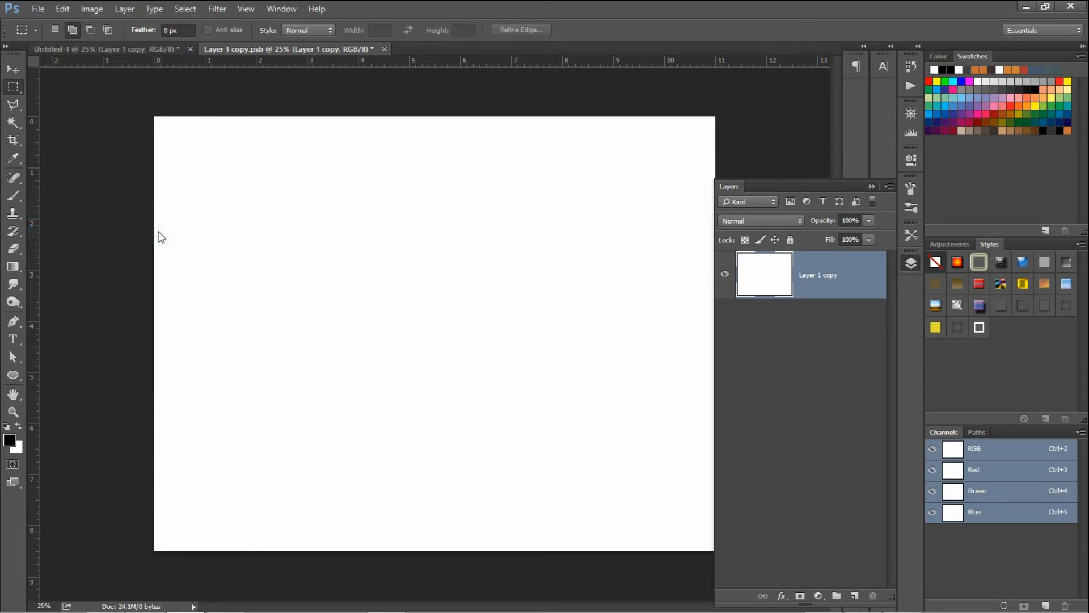
click(418, 198)
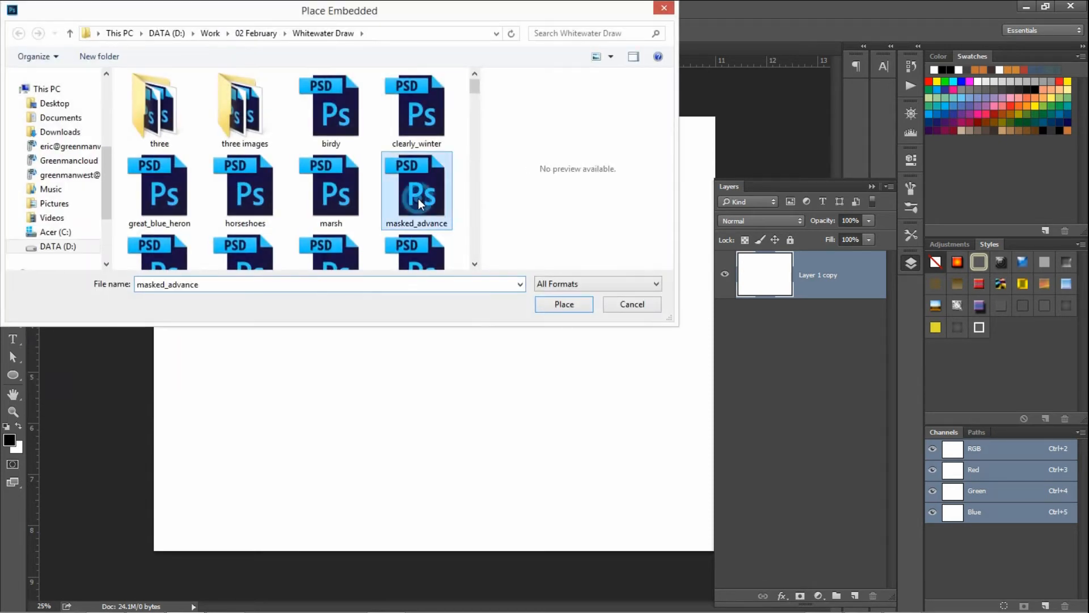
click(224, 194)
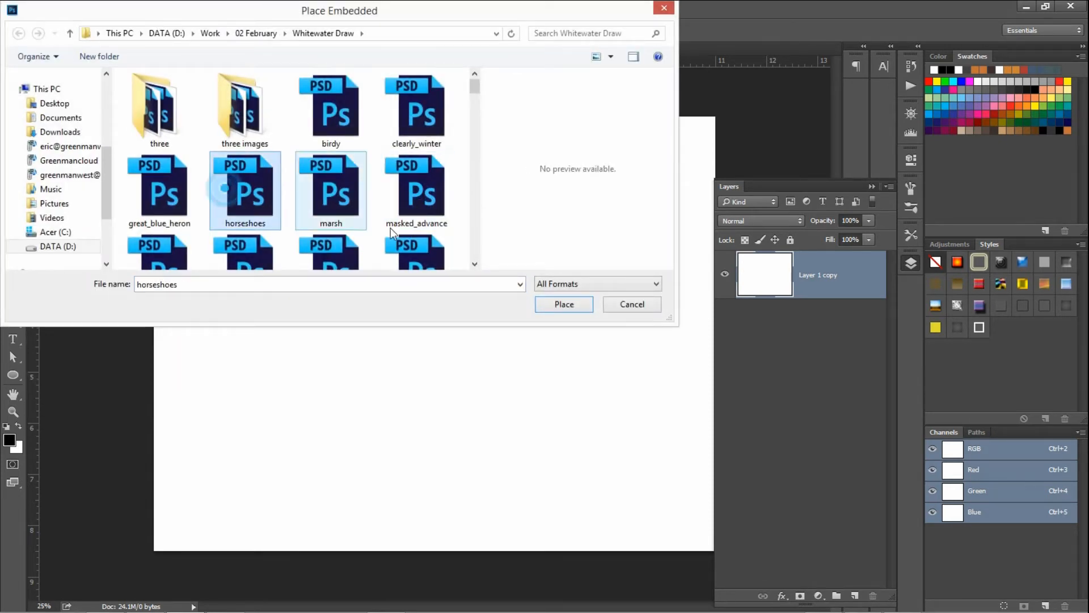
click(565, 307)
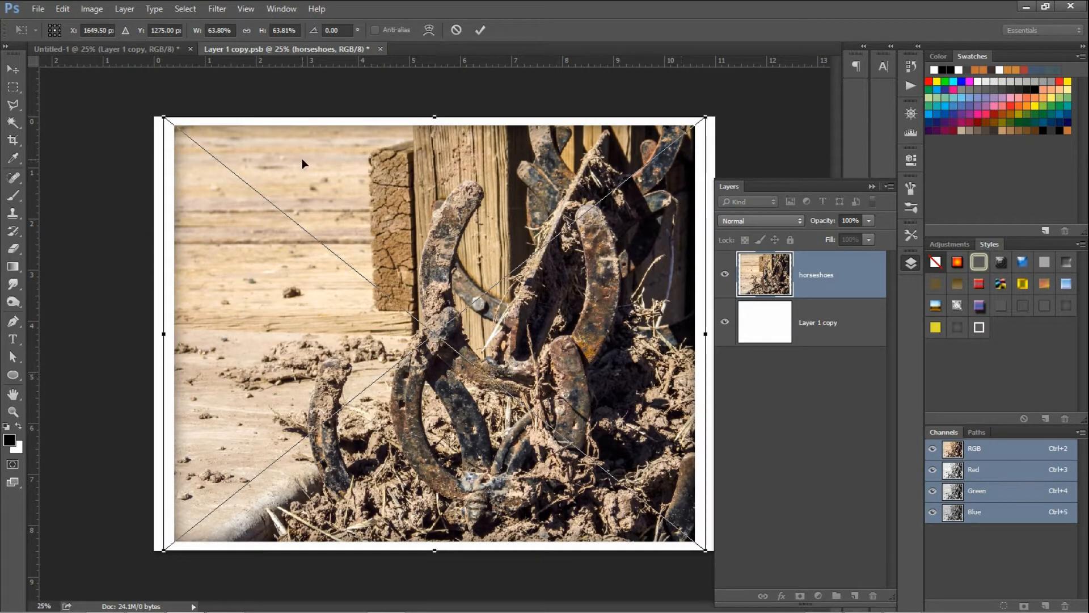
Scale the placed horseshoes image proportionally to 69.80% so it covers the whole canvas, and commit the placement.
click(247, 30)
click(226, 30)
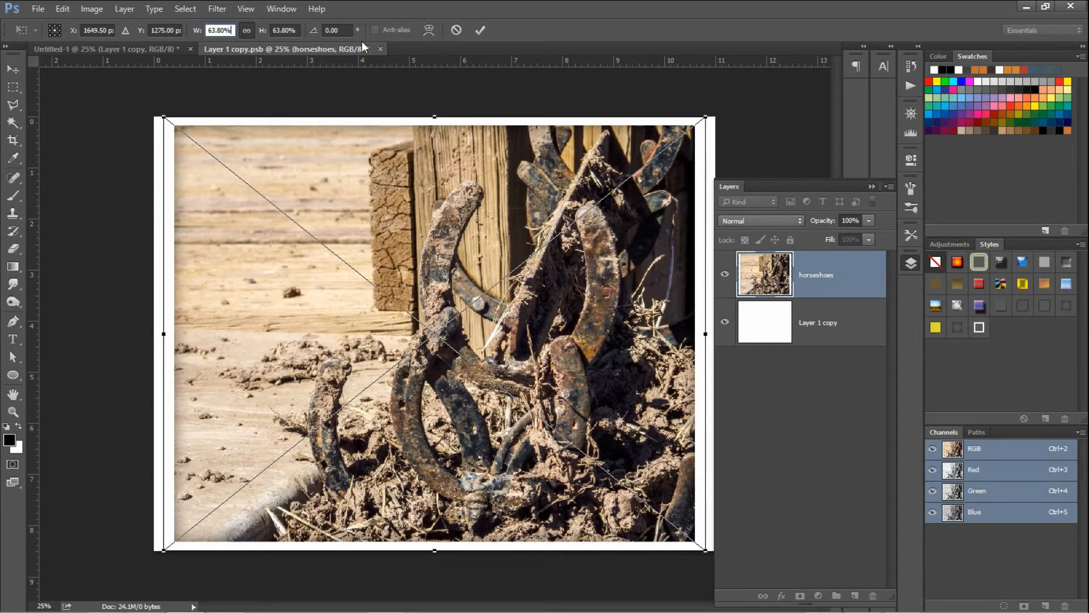
key(Up)
key(Up)
key(Up)
key(Up)
key(Up)
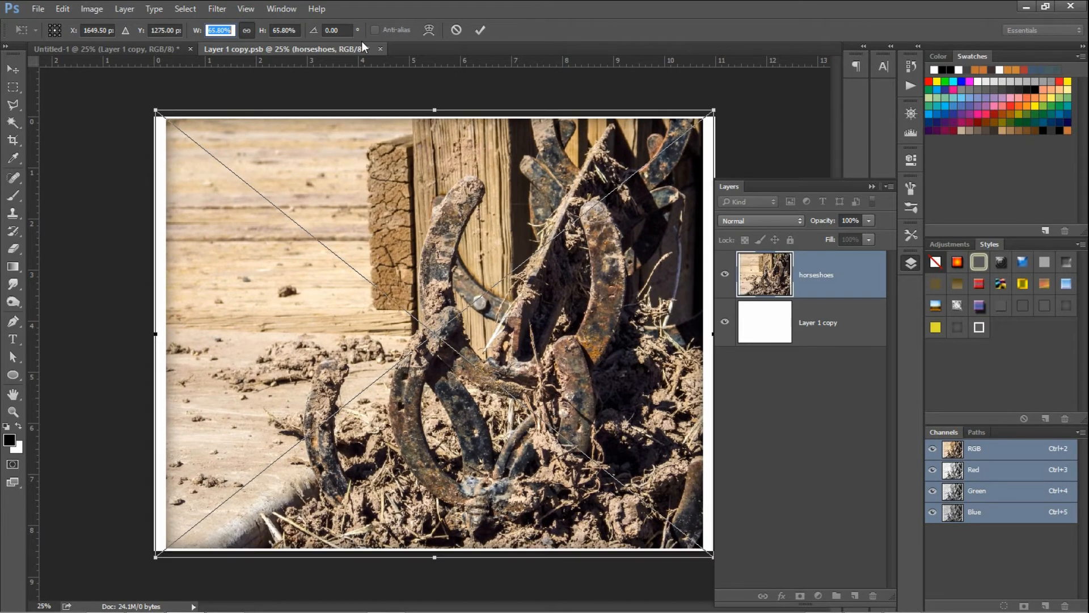
key(Up)
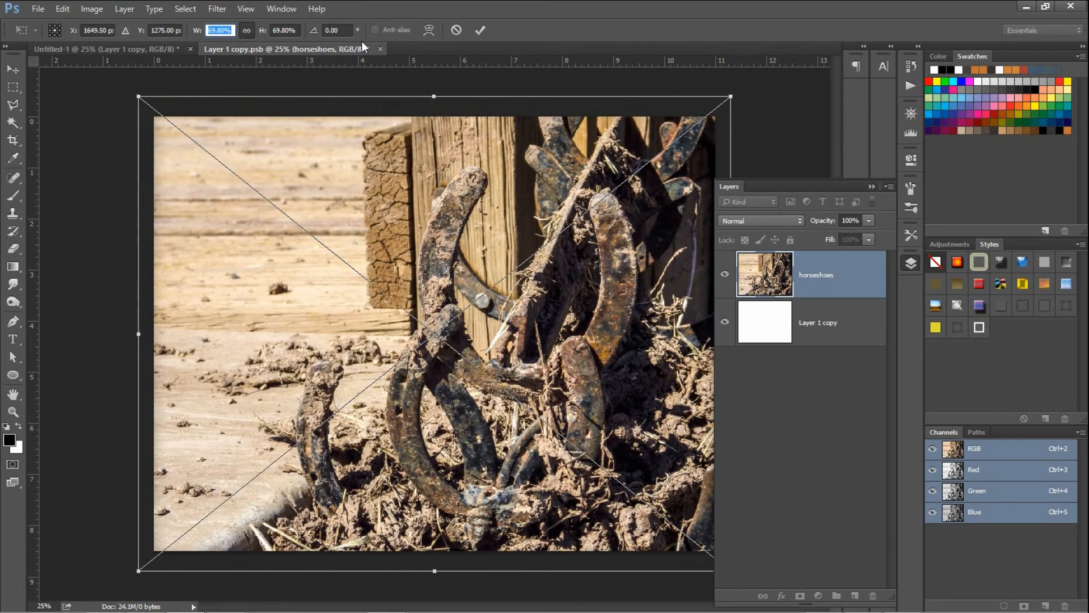
key(Return)
key(Return)
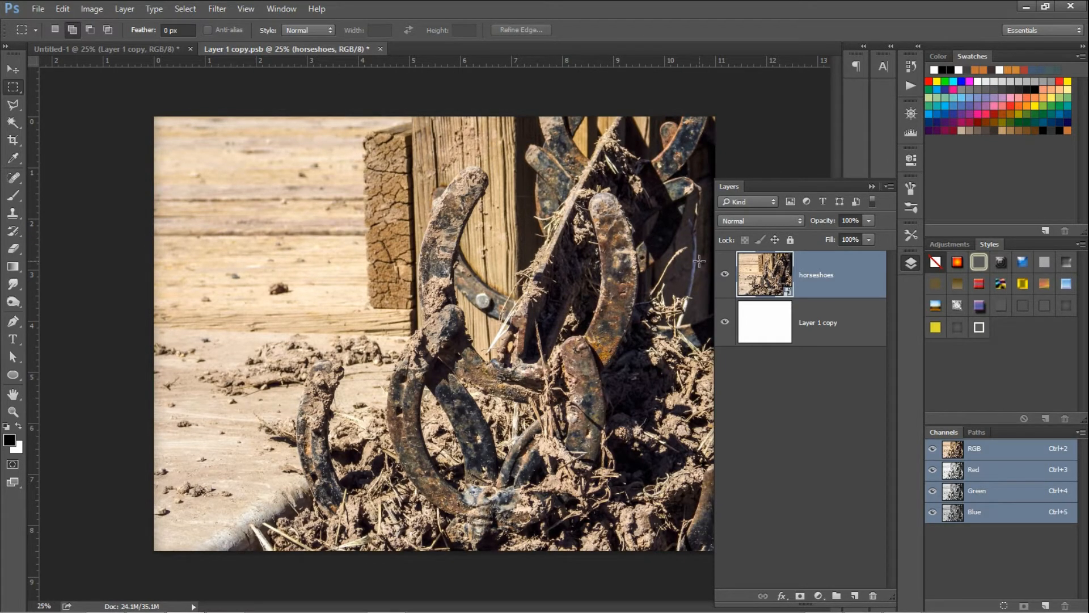
Save and close the smart object's contents, and add a black, hide-all layer mask to Layer 1 copy in Untitled-1.
key(ctrl+s)
click(374, 50)
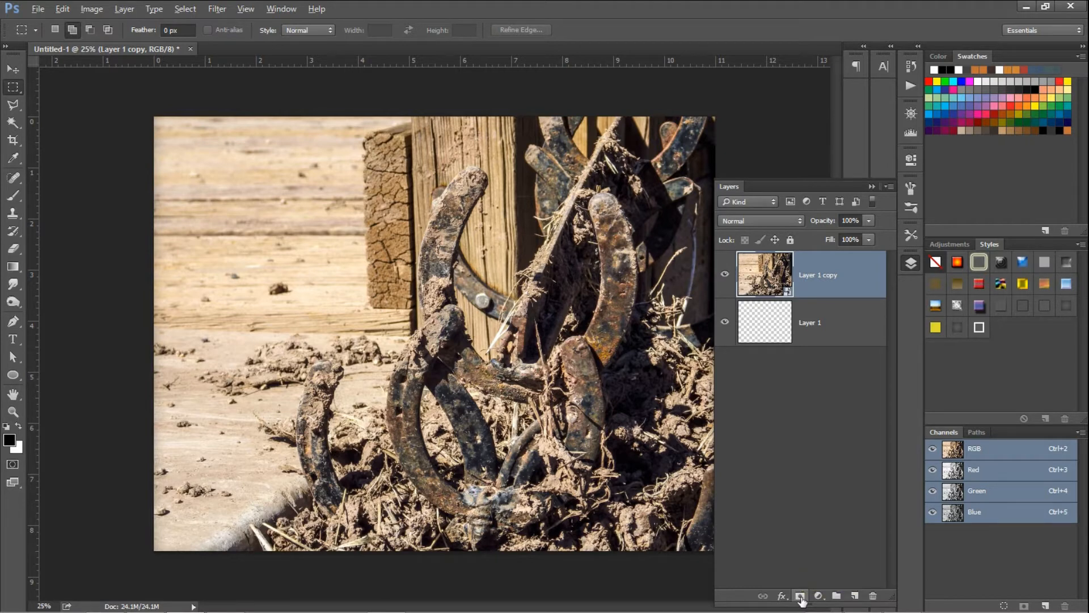
alt+click(801, 596)
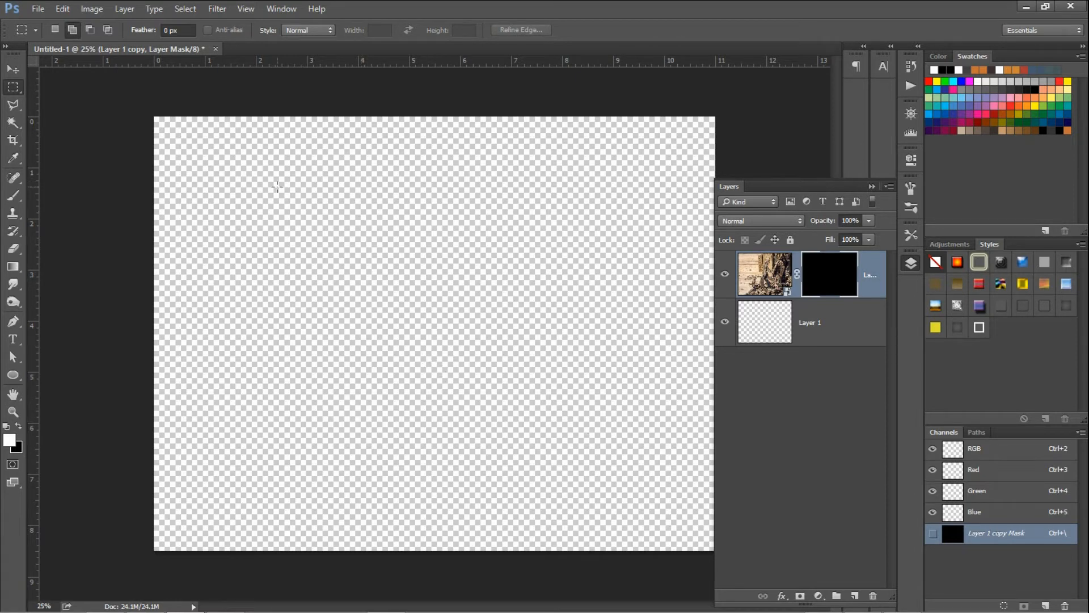
Choose the Brush tool with the layer mask of Layer 1 copy as the target, and set the brush opacity to 28%.
click(15, 194)
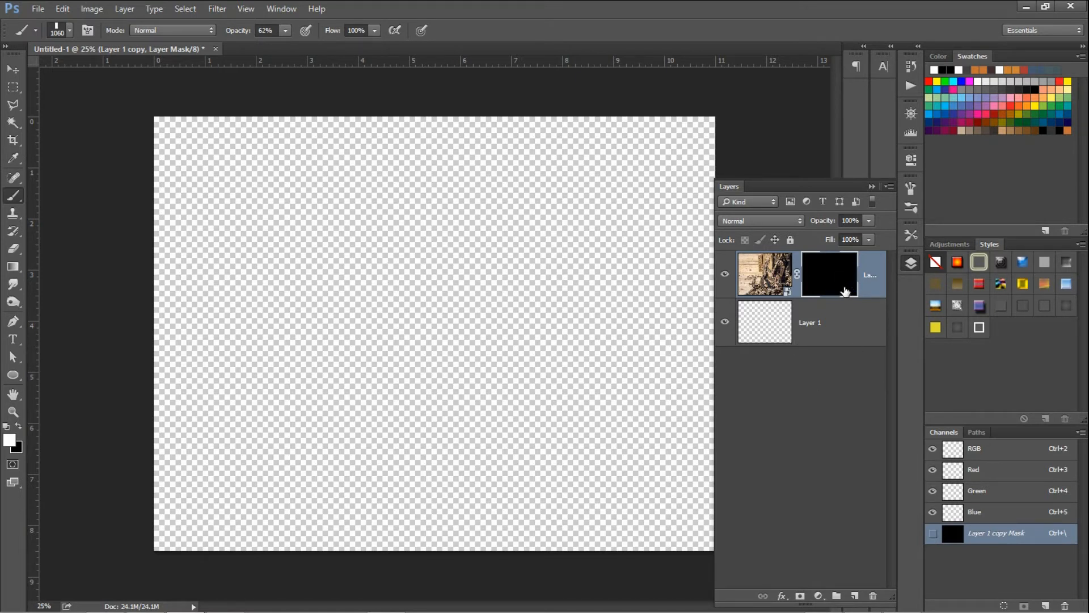
click(763, 281)
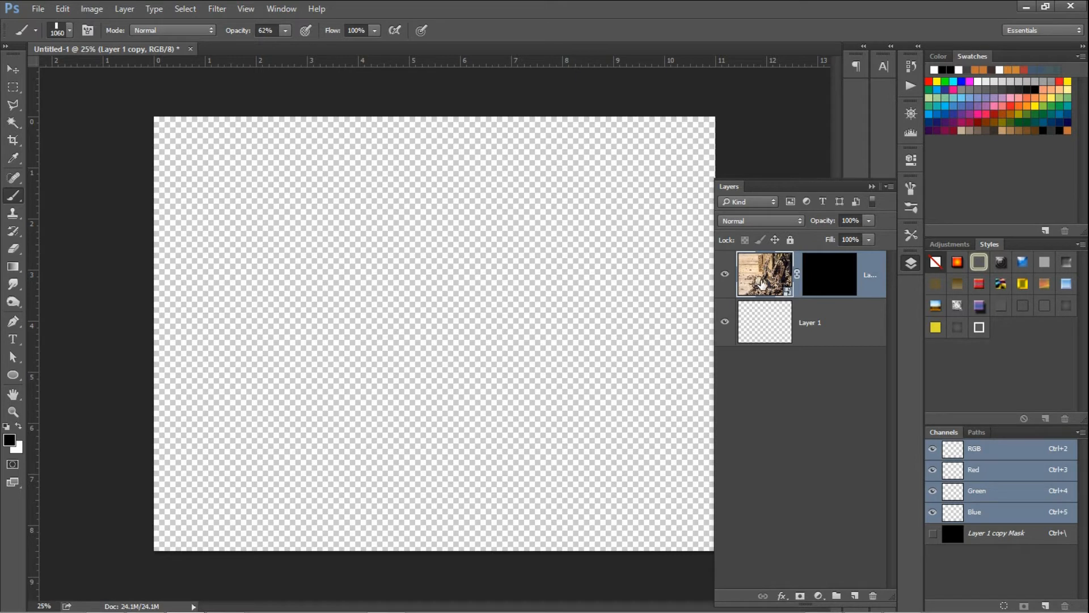
click(828, 285)
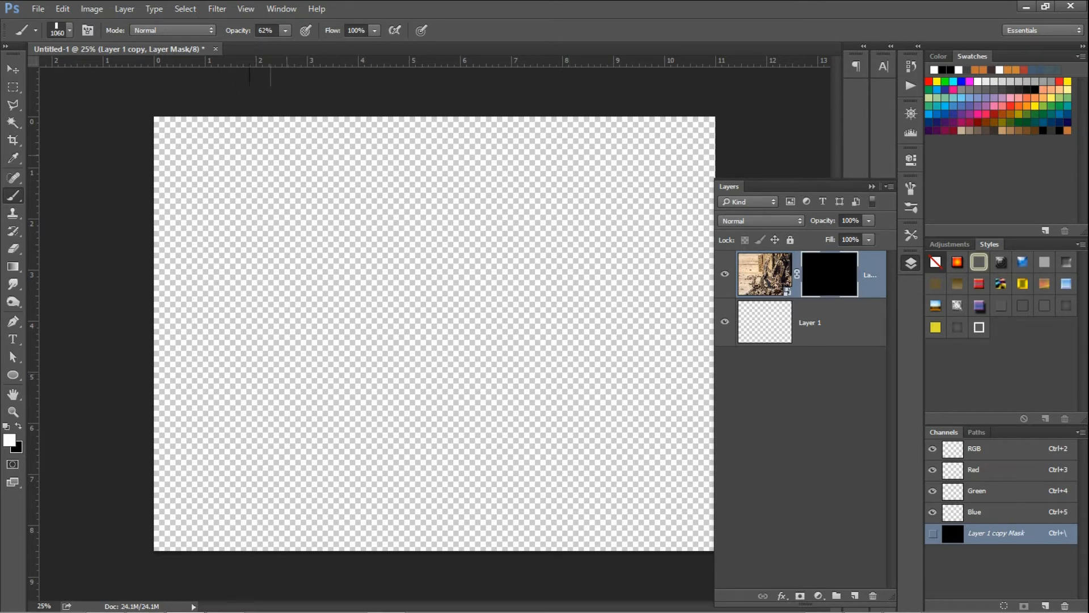
click(286, 31)
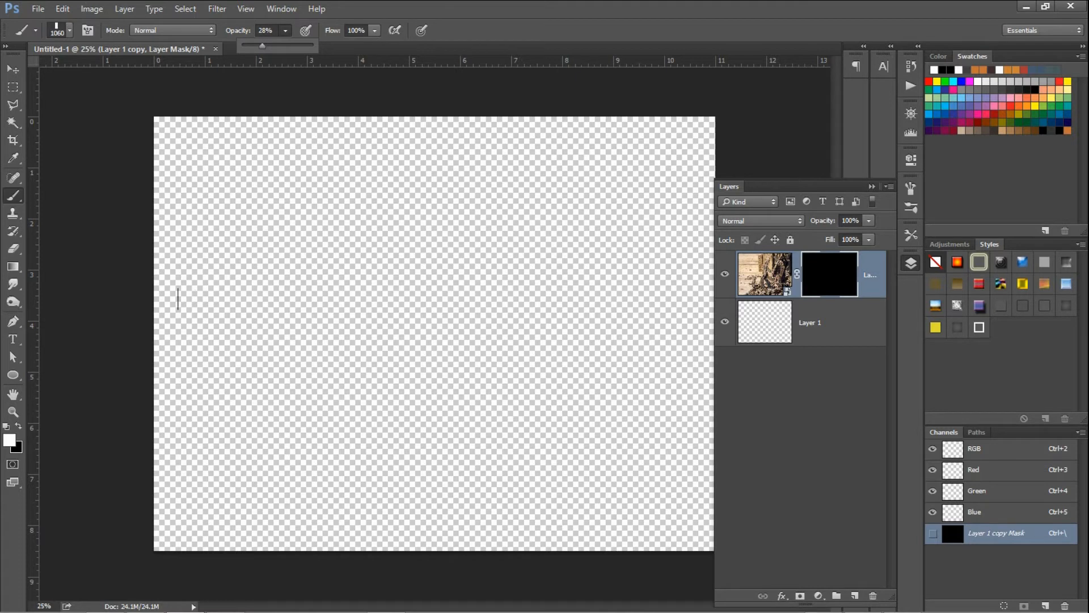
Stamp a staggered row of white rectangles across the middle of the layer mask, from the left edge to the right edge.
click(216, 380)
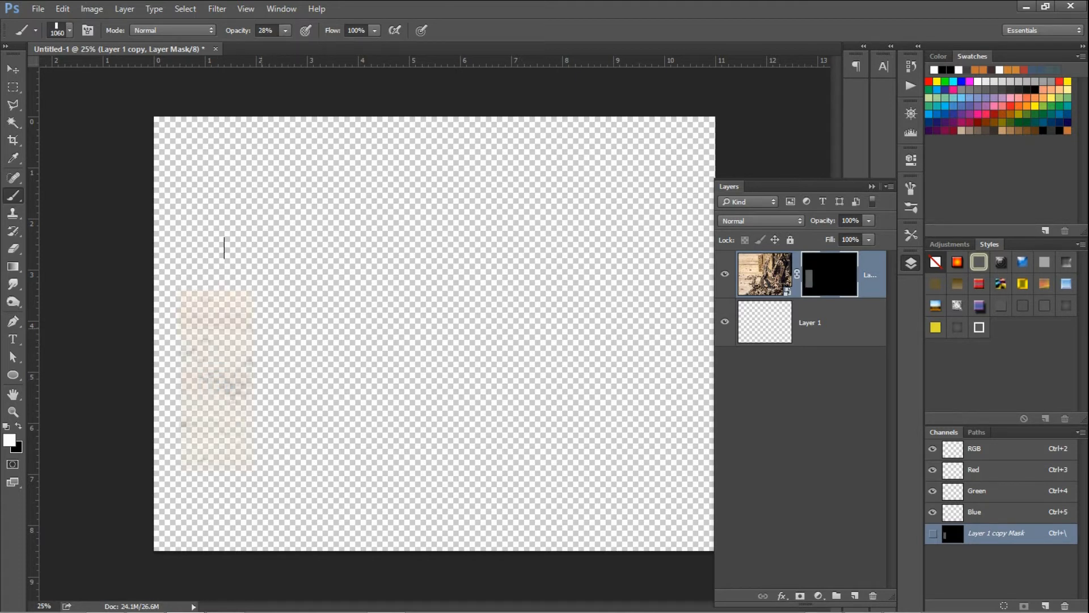
click(262, 328)
click(320, 383)
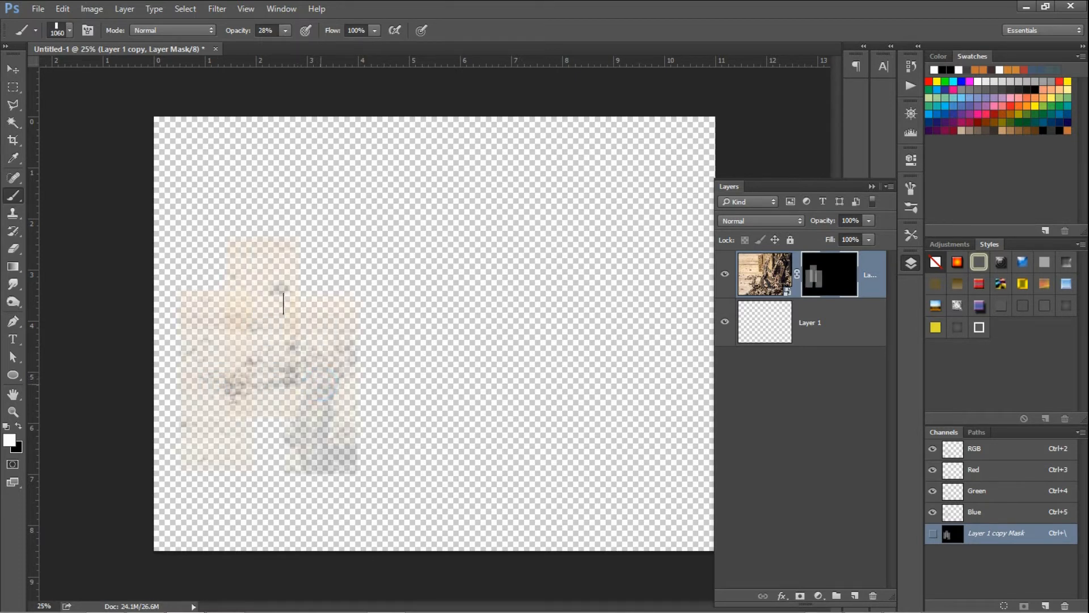
click(369, 348)
click(425, 345)
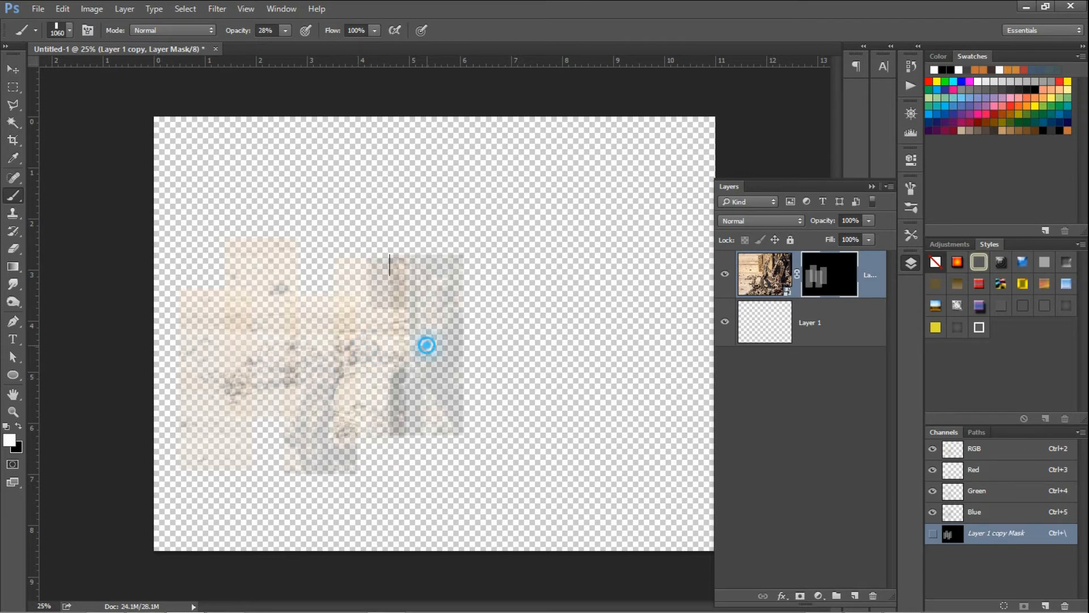
click(465, 300)
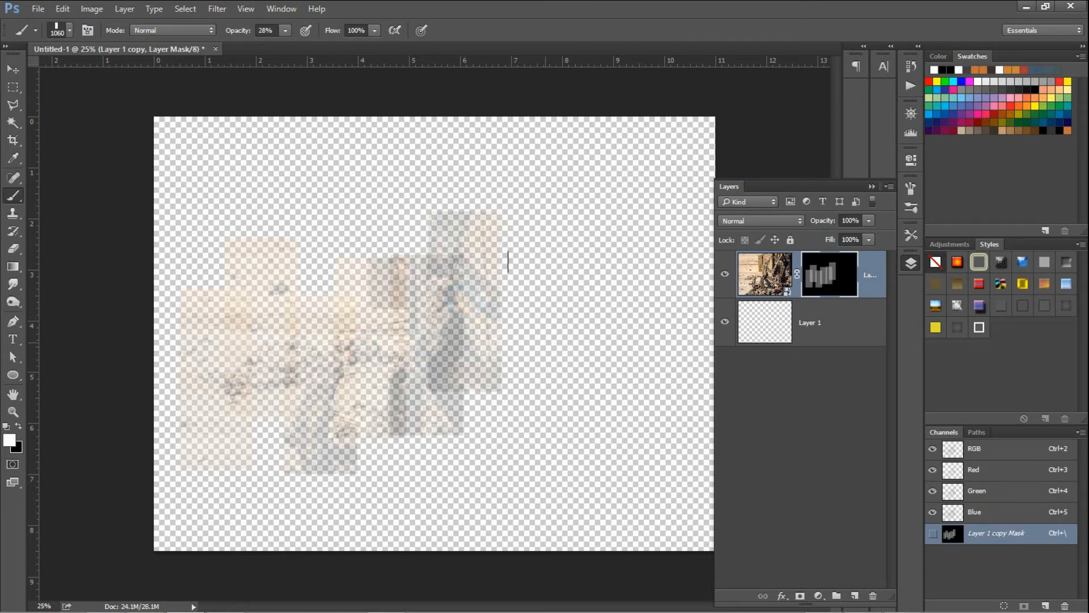
click(544, 345)
click(628, 378)
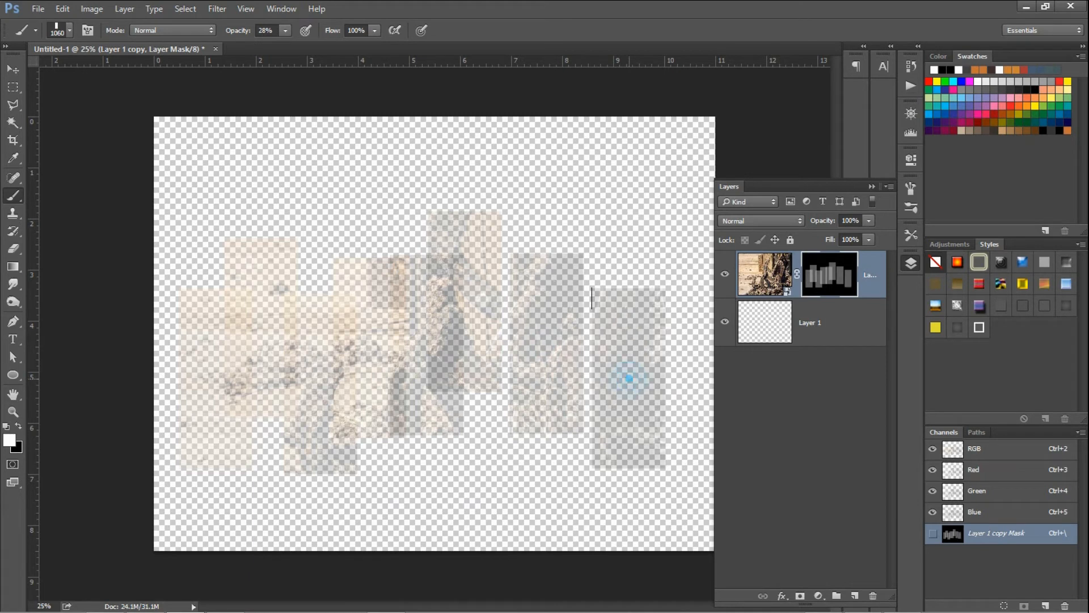
click(667, 288)
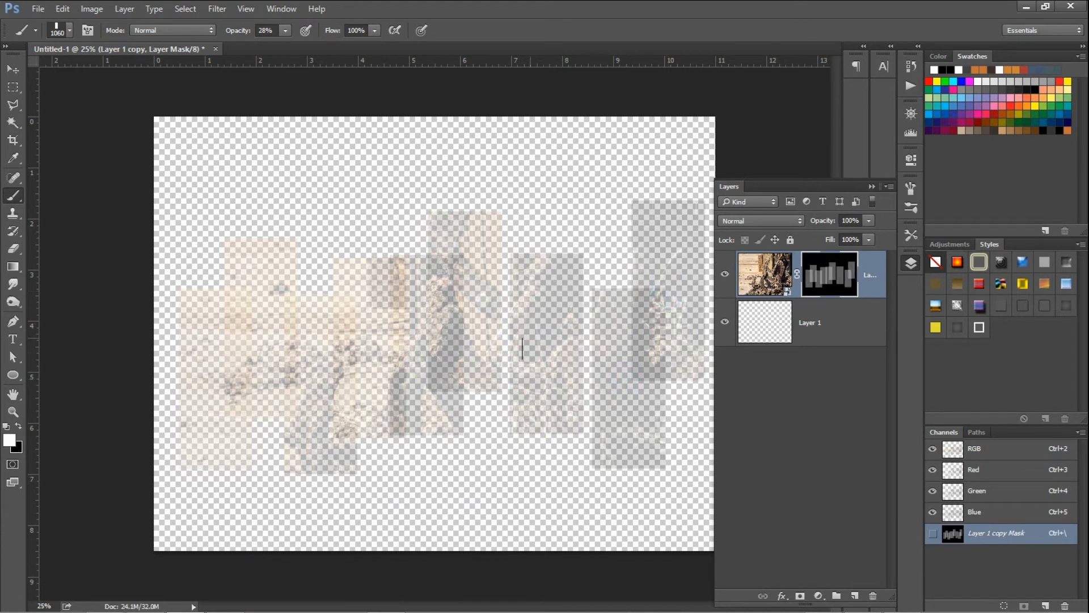
Stamp a second, slightly higher row of overlapping white rectangles on the mask over the left half of the photo.
click(164, 307)
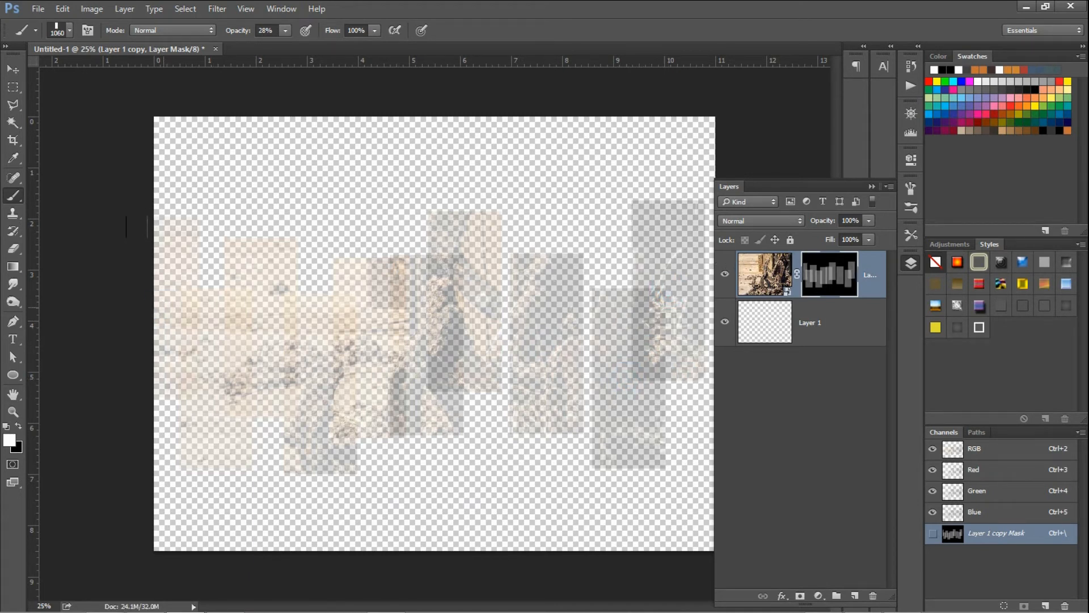
click(205, 295)
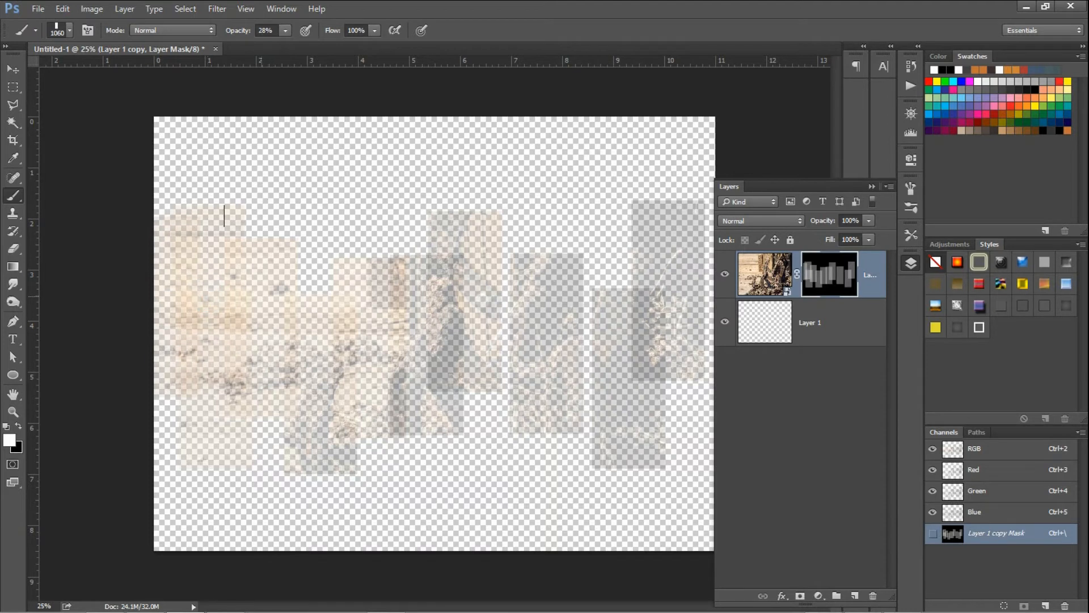
click(263, 292)
click(296, 292)
click(364, 274)
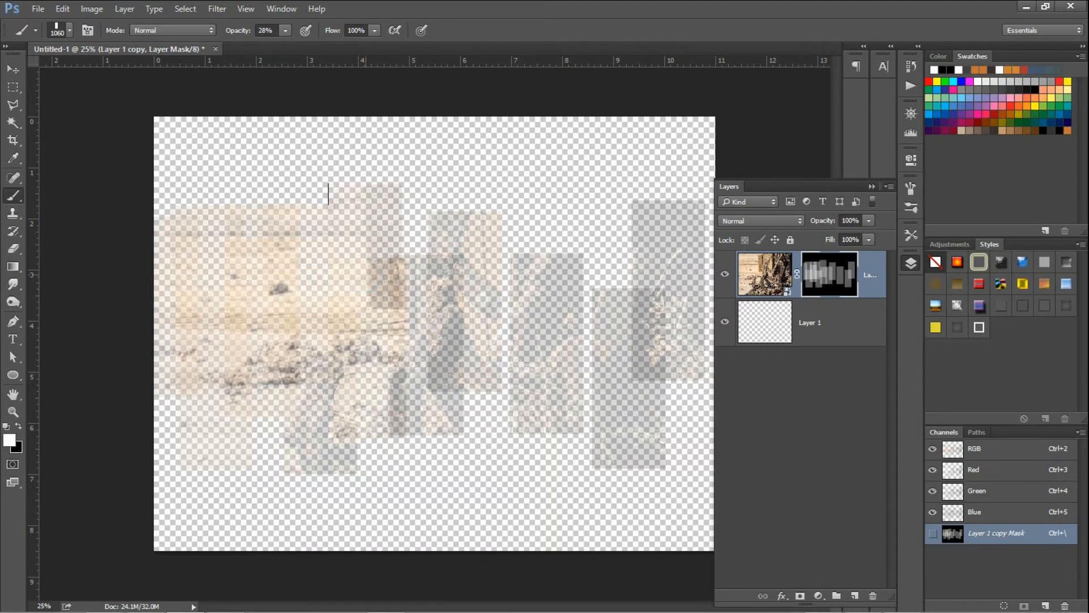
Reduce the brush size to 600 px and stamp overlapping white rectangles on the mask around the wooden post and central horseshoe.
key(bracketleft)
key(bracketleft)
key(bracketleft)
key(bracketleft)
key(bracketleft)
click(421, 256)
click(420, 256)
click(435, 260)
click(459, 289)
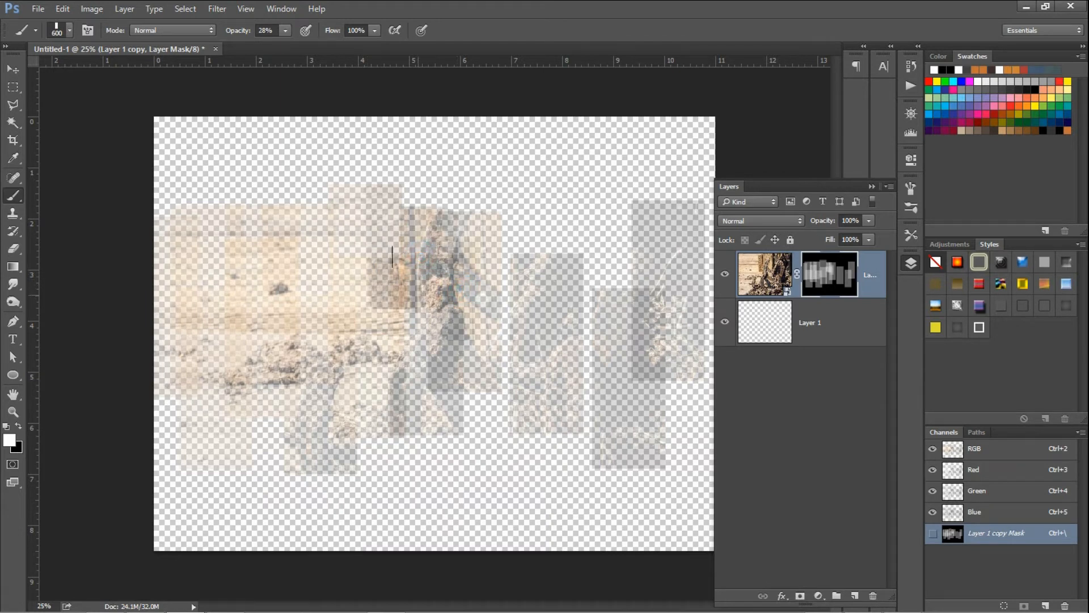
click(407, 303)
click(455, 304)
click(476, 304)
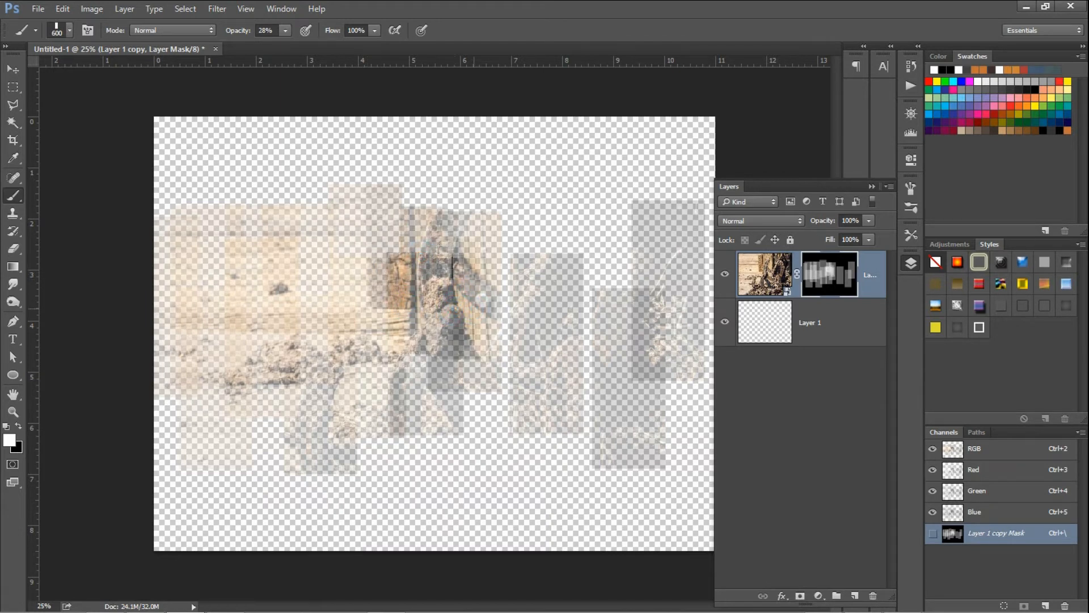
Increase the brush size to 700 px and stamp white rectangles on the mask over the right half of the photo.
key(bracketright)
click(499, 304)
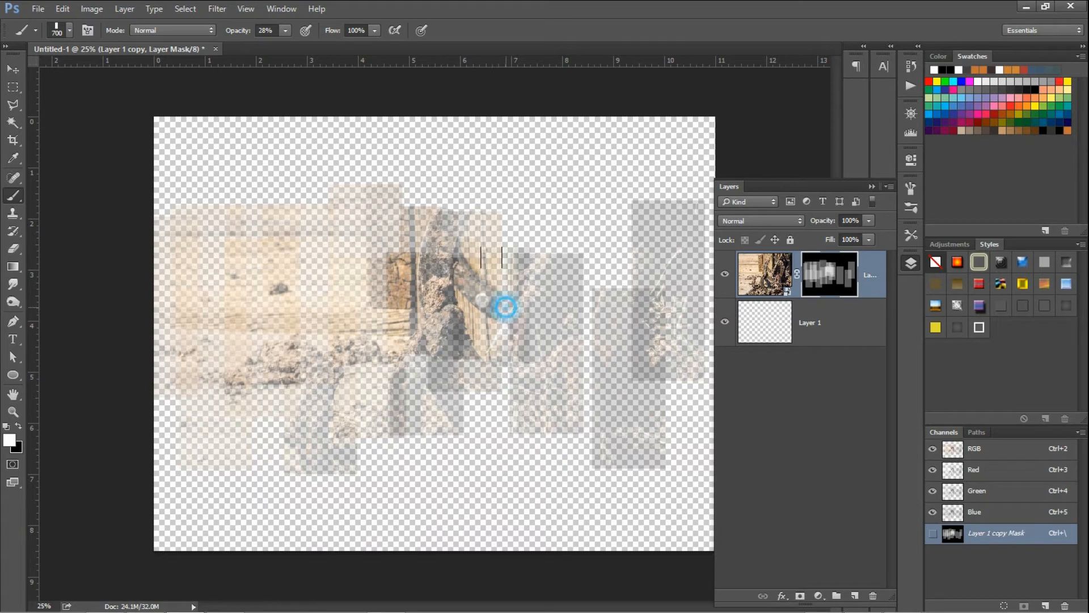
click(579, 264)
click(624, 281)
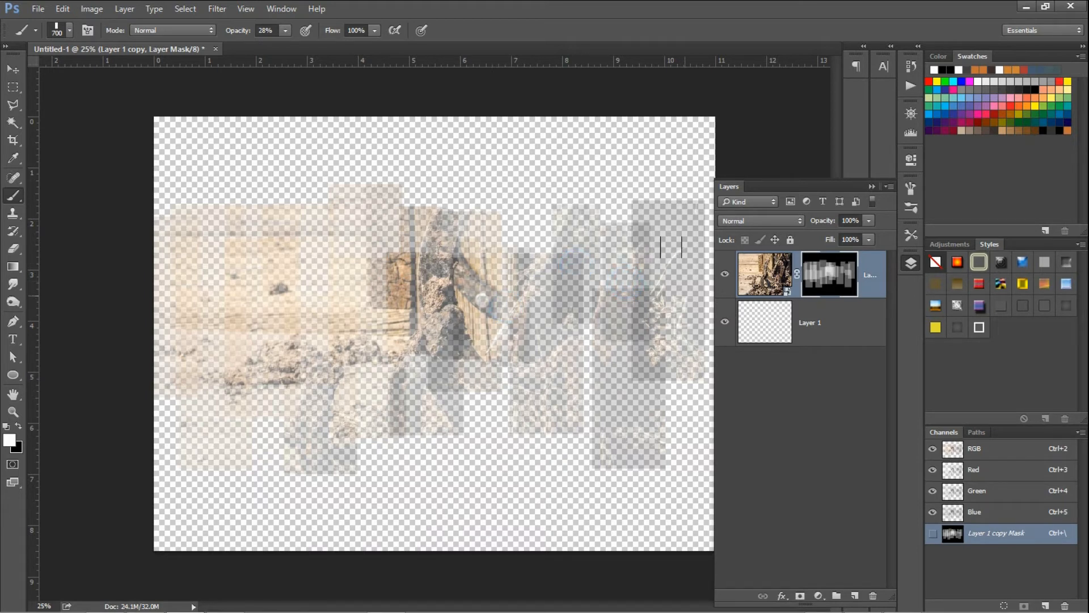
click(687, 299)
click(698, 285)
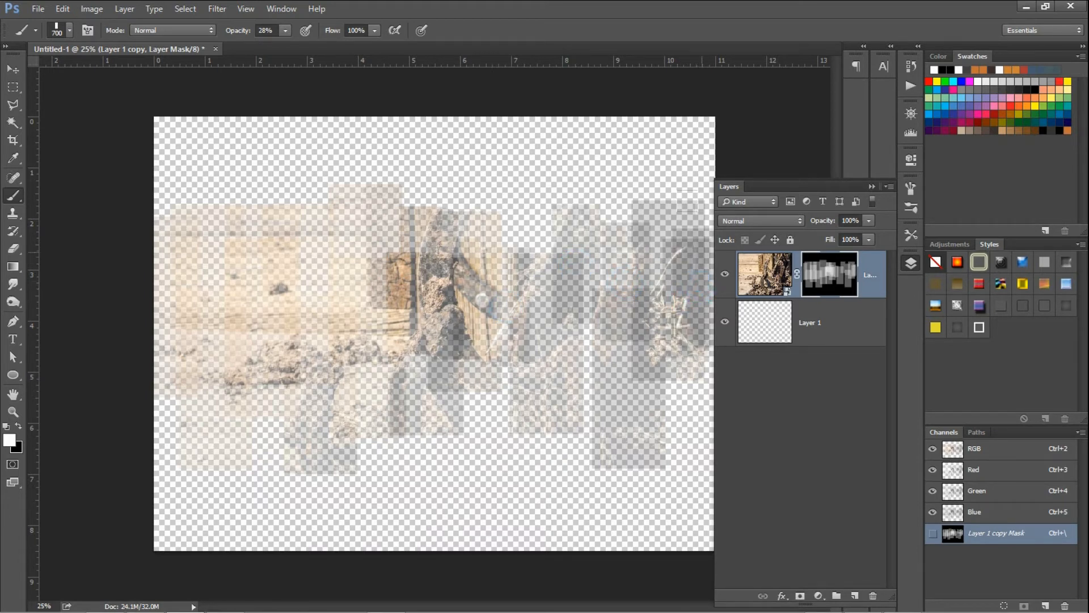
click(705, 231)
click(637, 244)
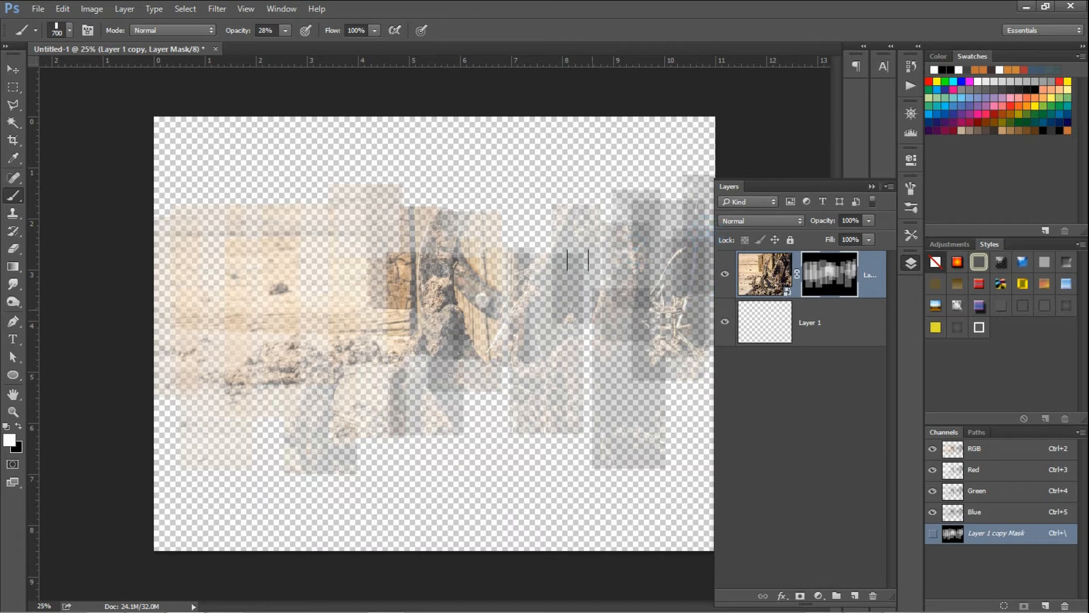
click(590, 307)
click(502, 248)
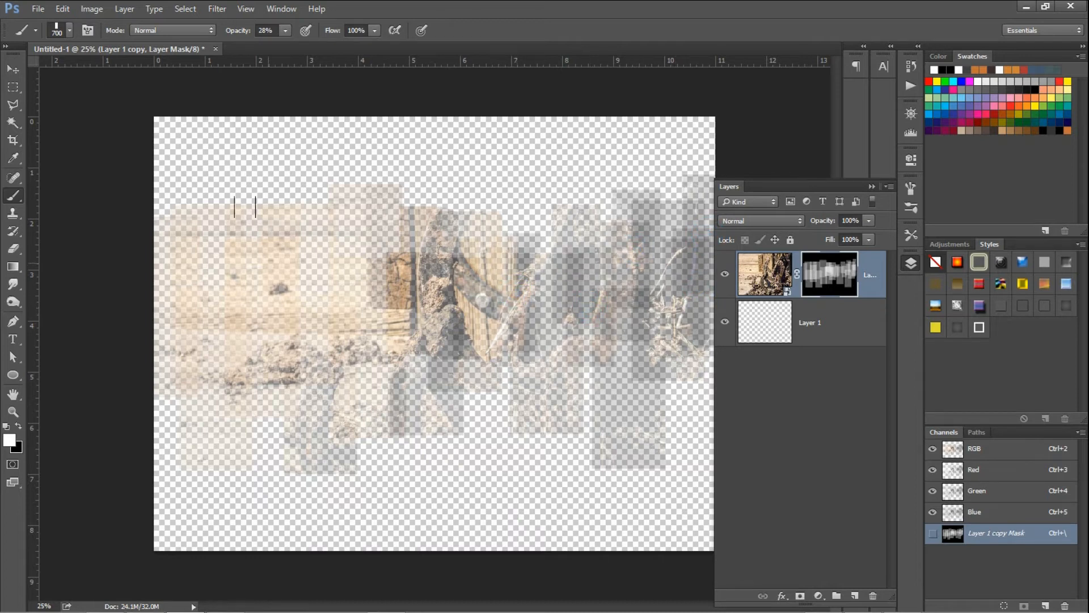
Build up the mask with overlapping white stamps over the wooden planks in the photo's upper left area.
click(247, 250)
click(164, 262)
click(191, 261)
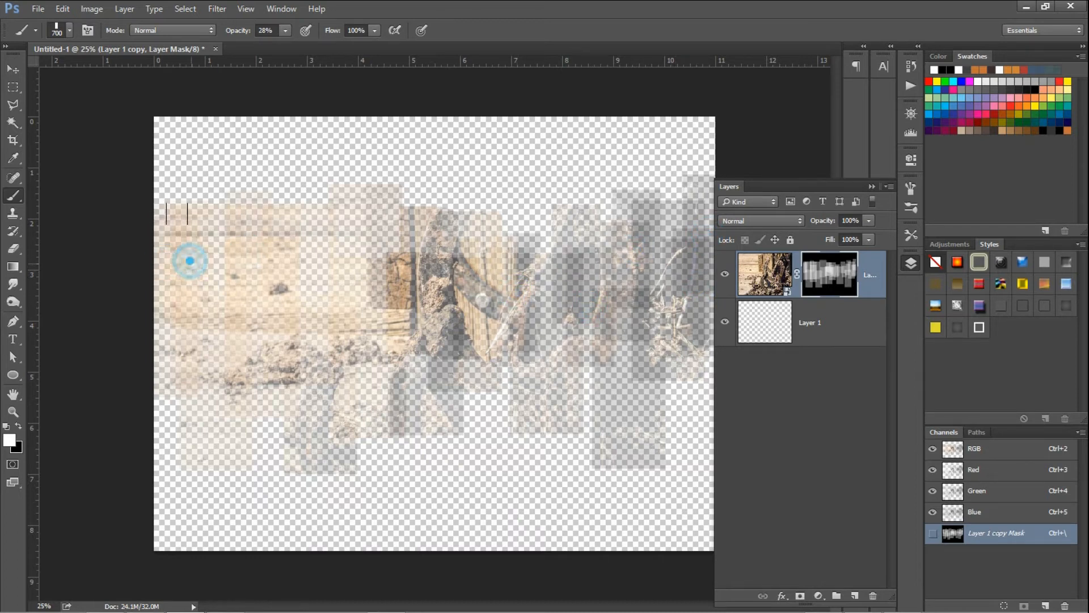
click(220, 266)
click(150, 266)
click(159, 223)
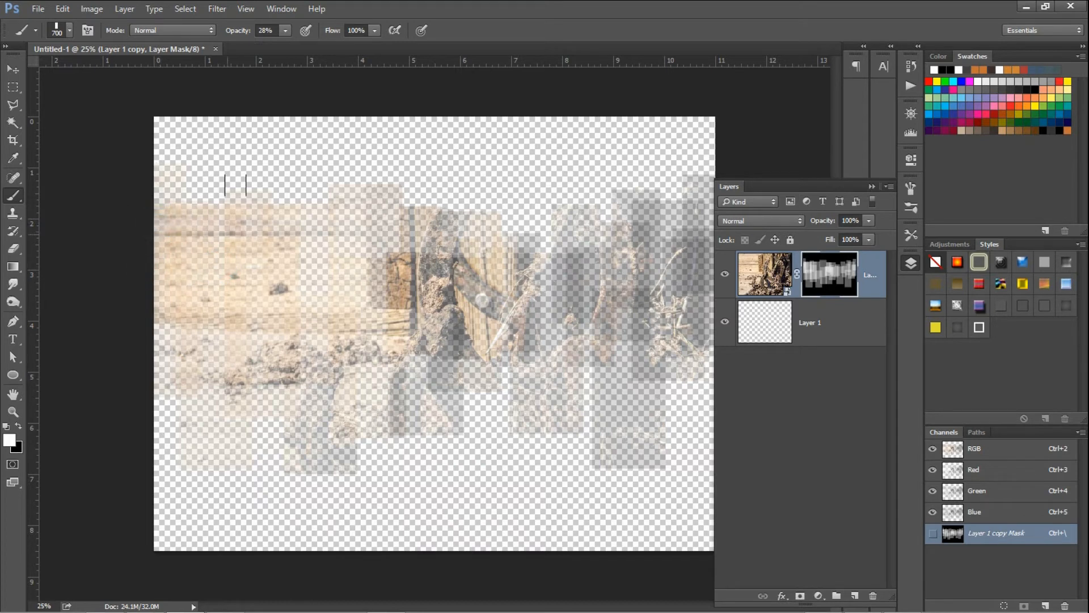
click(259, 237)
Paint white across the mask's upper middle band from the planks to the horseshoes, and add stamps over the right horseshoe.
mouse_move(207, 237)
mouse_down()
mouse_move(555, 272)
mouse_move(539, 271)
mouse_move(650, 253)
mouse_up()
click(594, 286)
click(604, 279)
click(569, 279)
click(691, 250)
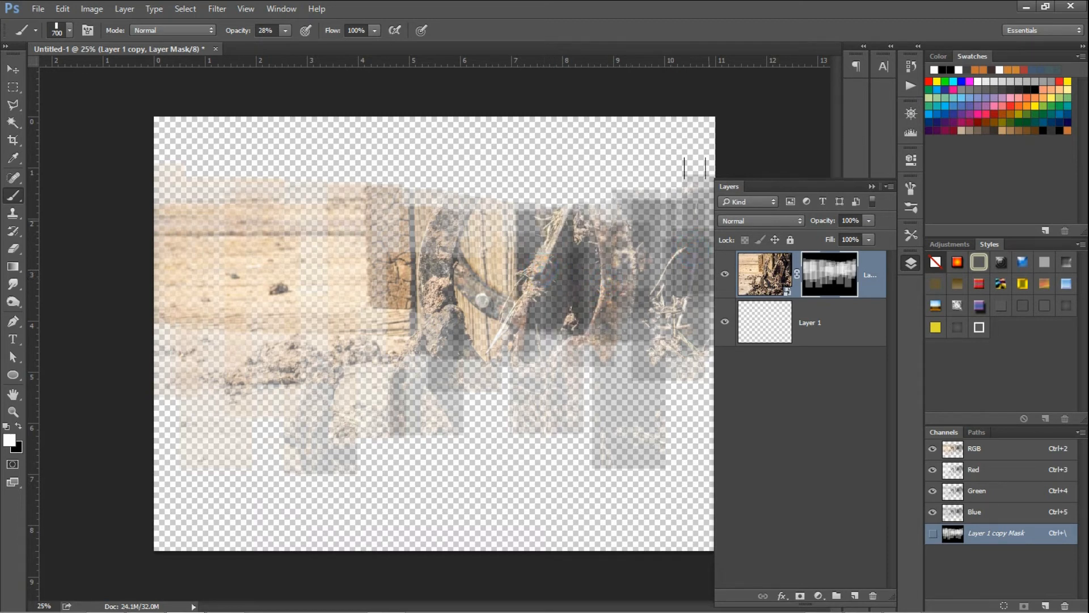
Paint white strokes on the mask across the upper part of the photo, from the right edge back to the left edge.
click(710, 199)
mouse_move(710, 198)
mouse_down()
mouse_move(580, 213)
mouse_move(329, 208)
mouse_up()
mouse_move(165, 219)
mouse_down()
mouse_move(370, 213)
mouse_move(452, 184)
mouse_move(734, 150)
mouse_move(171, 173)
mouse_up()
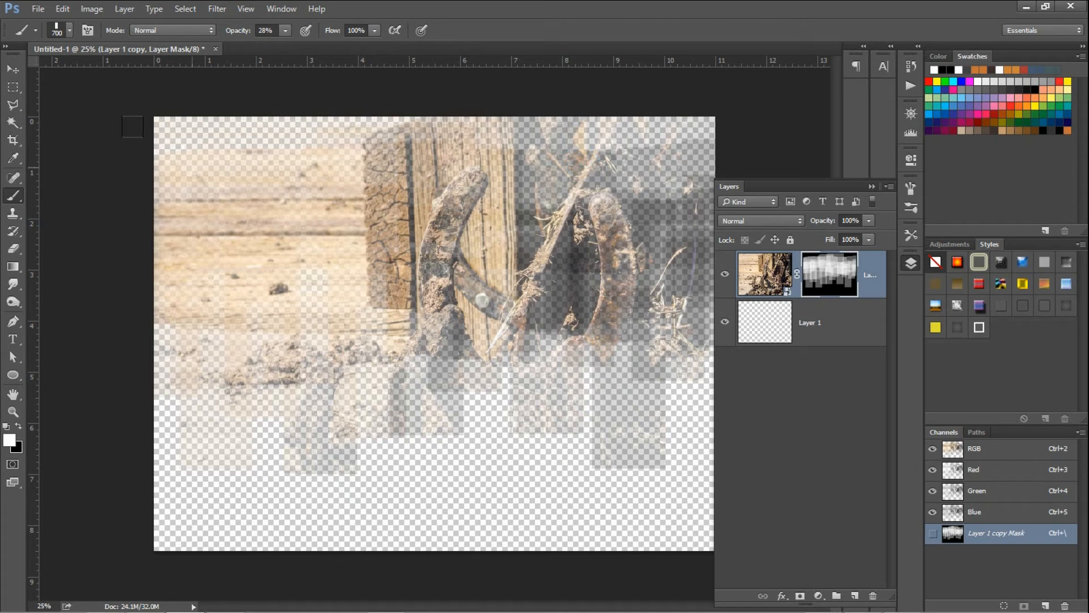
Raise the brush opacity to 56% and stamp white on the mask over the wooden planks on the photo's left side.
click(287, 30)
click(304, 45)
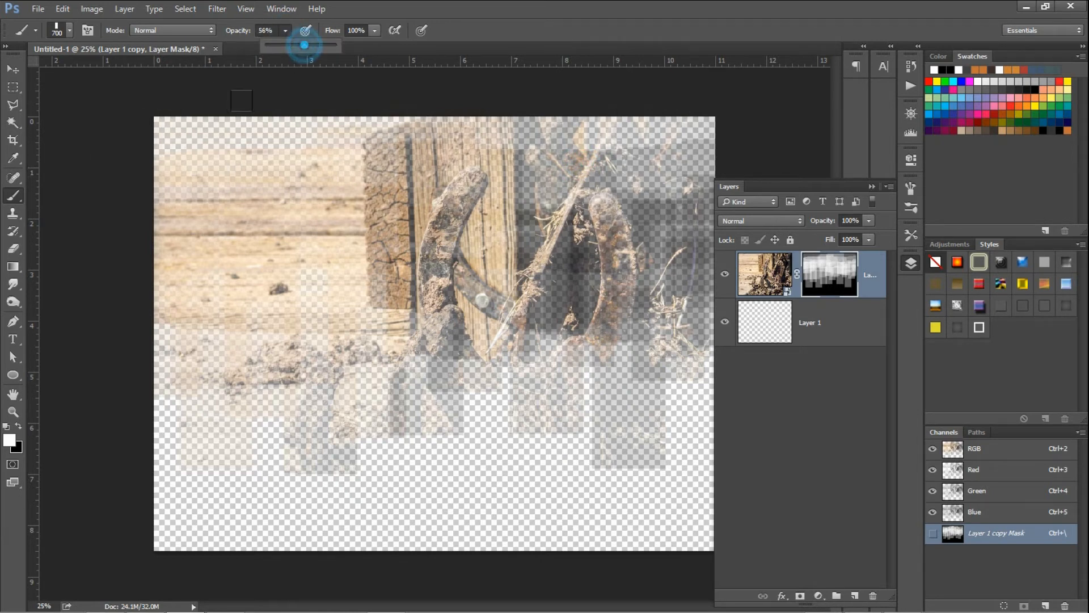
click(192, 195)
click(171, 232)
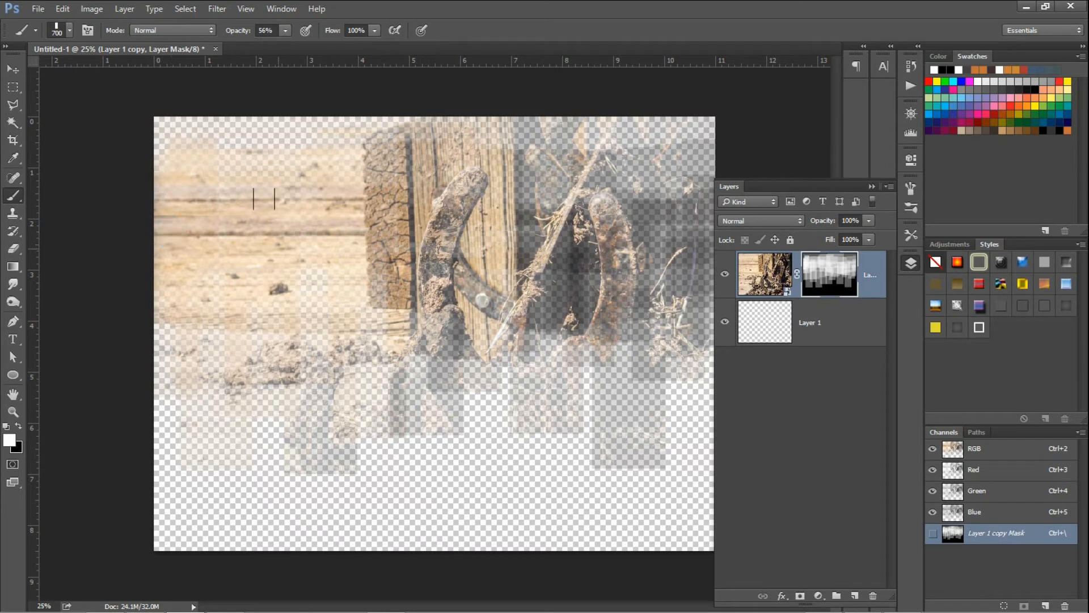
click(279, 248)
click(192, 259)
click(323, 303)
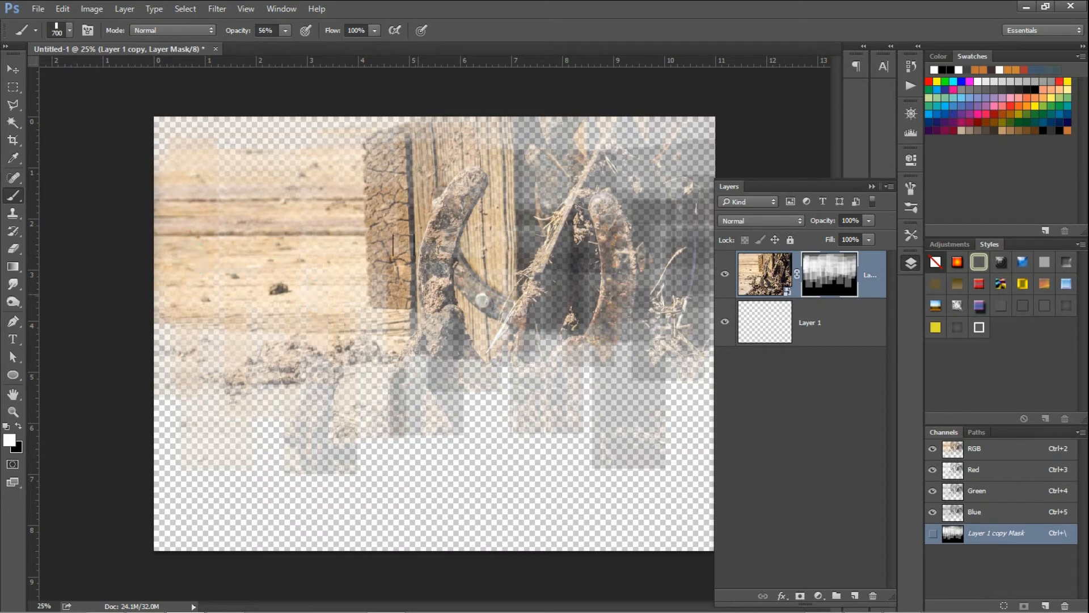
Stamp white on the mask over the wooden post and both horseshoes, including the area above the right horseshoe.
click(417, 289)
click(494, 273)
click(559, 302)
click(585, 338)
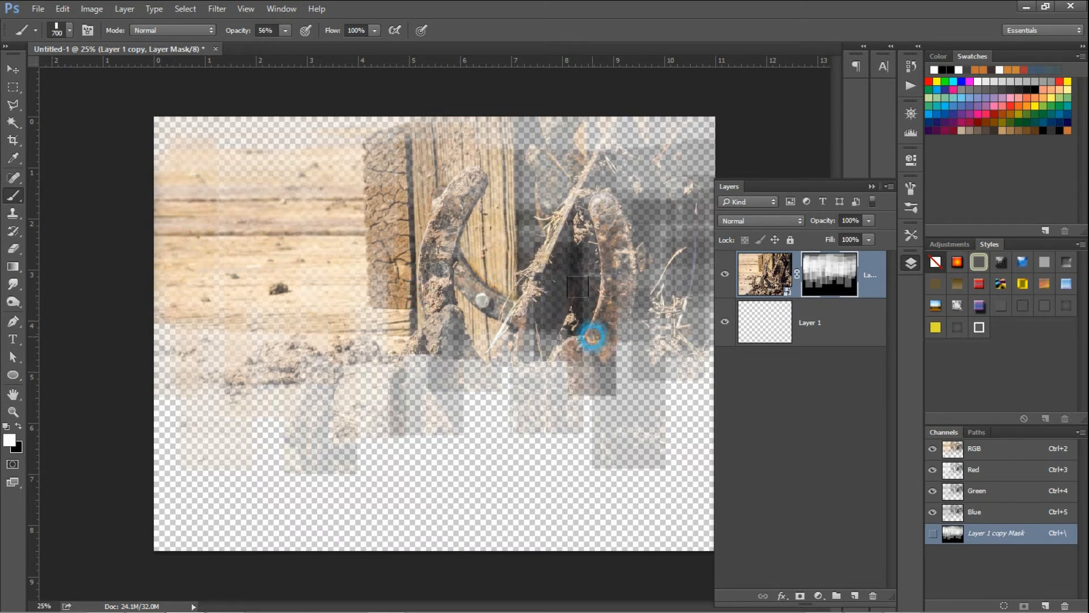
click(613, 287)
click(598, 224)
click(479, 223)
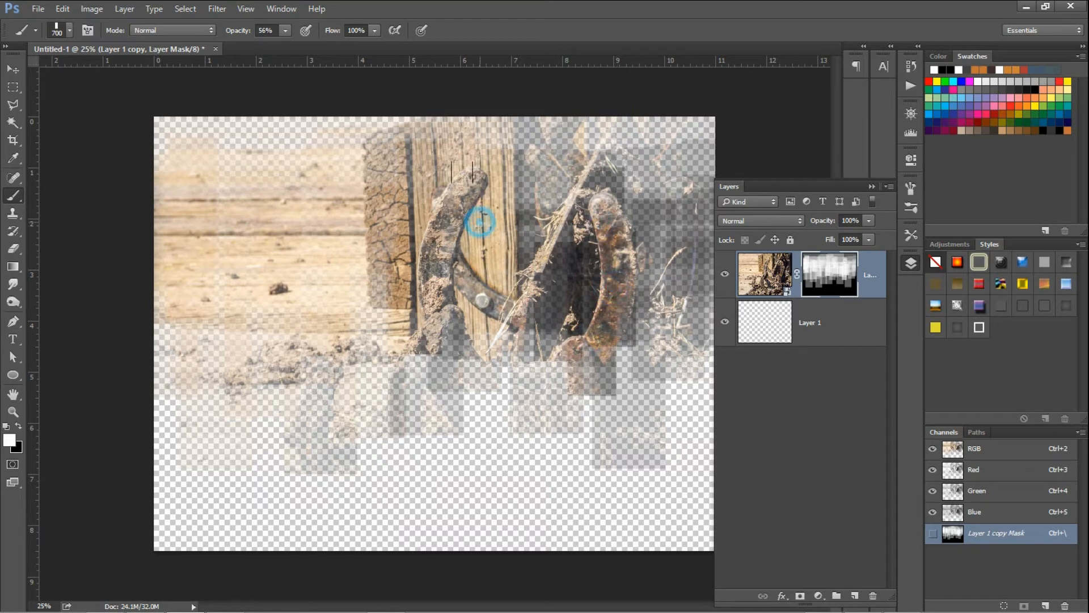
click(454, 261)
click(486, 272)
click(605, 207)
click(527, 188)
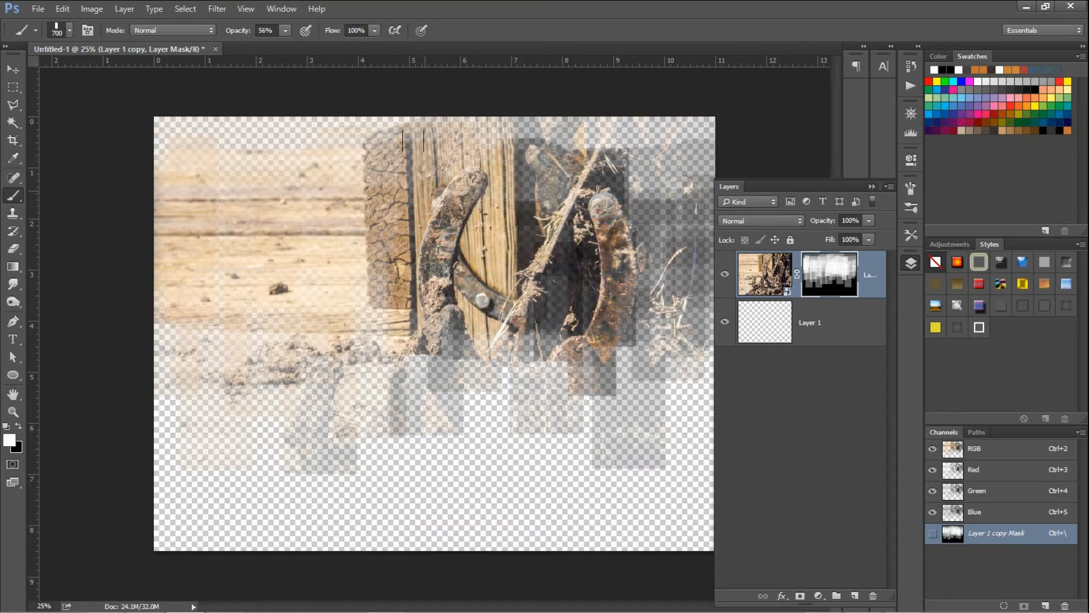
click(559, 170)
Add three more white stamps on the mask over the wooden planks on the photo's left side.
click(312, 255)
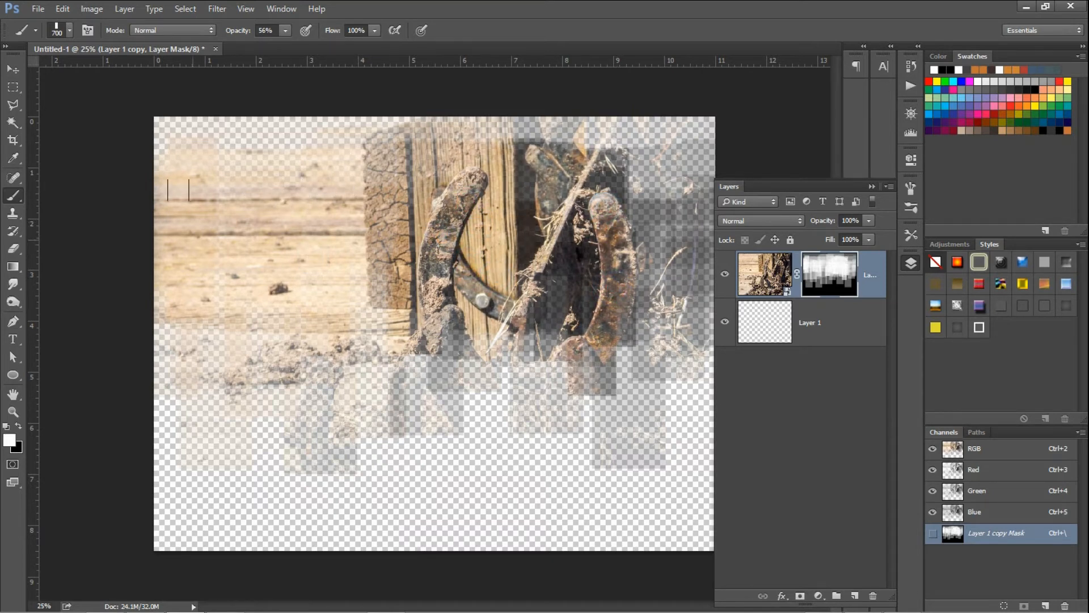
click(193, 238)
click(159, 170)
Paint white on the mask along the photo's whole top edge and down its right side, filling in the upper right area.
mouse_move(145, 120)
mouse_down()
mouse_move(244, 112)
mouse_move(137, 104)
mouse_move(368, 127)
mouse_move(243, 105)
mouse_move(515, 96)
mouse_move(474, 105)
mouse_move(554, 106)
mouse_move(730, 91)
mouse_move(600, 103)
mouse_move(694, 115)
mouse_up()
mouse_move(565, 107)
mouse_down()
mouse_move(544, 148)
mouse_move(704, 170)
mouse_move(493, 128)
mouse_move(663, 176)
mouse_move(680, 230)
mouse_move(702, 233)
mouse_move(674, 209)
mouse_up()
mouse_move(688, 257)
mouse_down()
mouse_move(686, 275)
mouse_move(637, 292)
mouse_move(703, 275)
mouse_up()
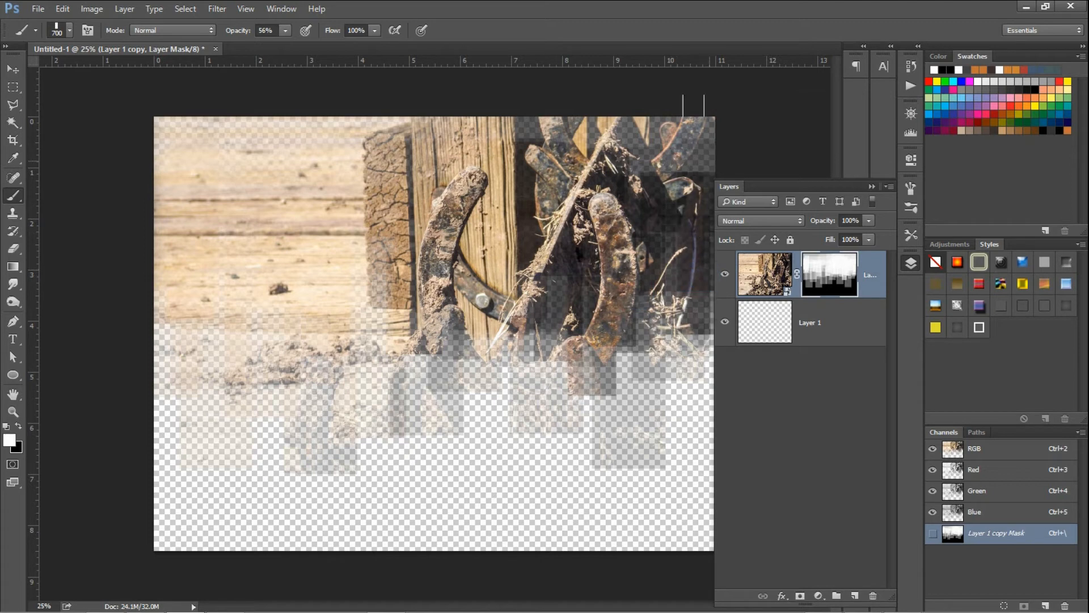
mouse_move(692, 159)
mouse_down()
mouse_move(705, 153)
mouse_move(598, 144)
mouse_move(668, 145)
mouse_move(621, 144)
mouse_up()
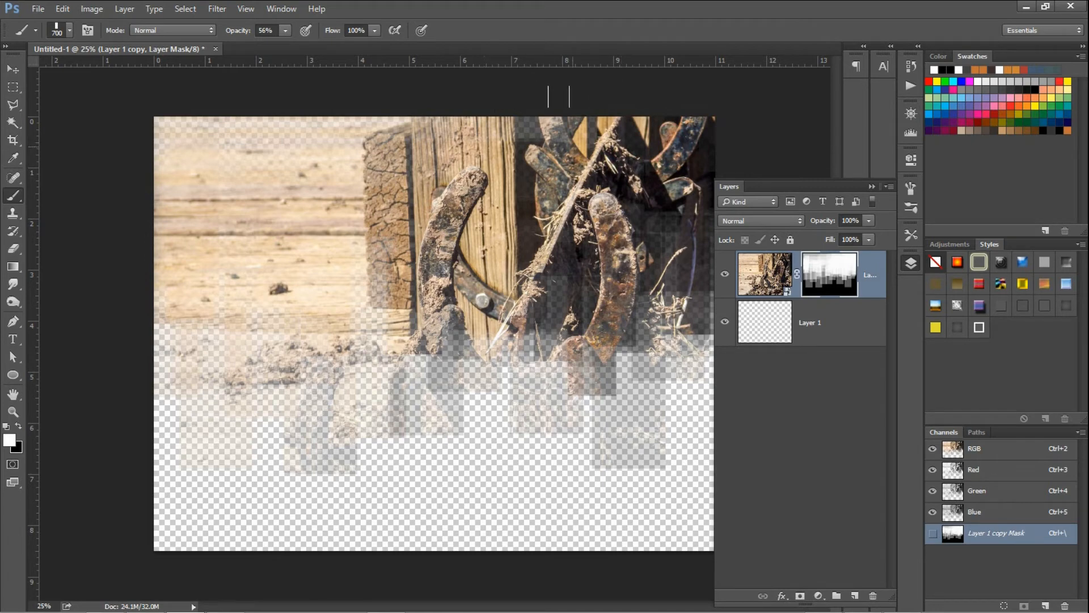
drag(578, 146, 550, 147)
click(512, 154)
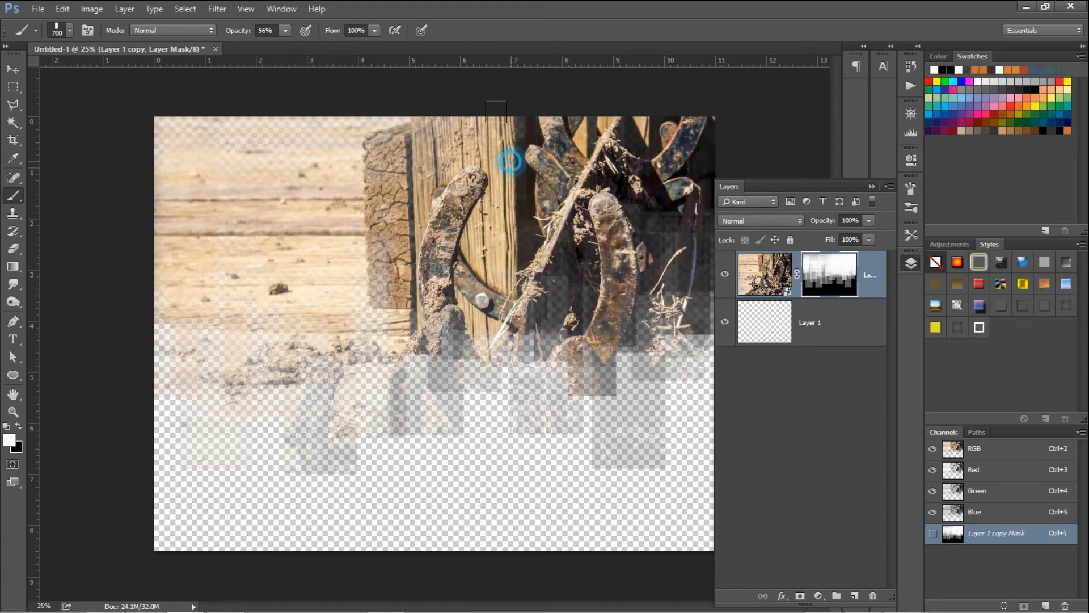
Stamp white rectangles on the mask along the lower ends of the horseshoes to reveal the bottom of the group.
click(450, 316)
click(601, 340)
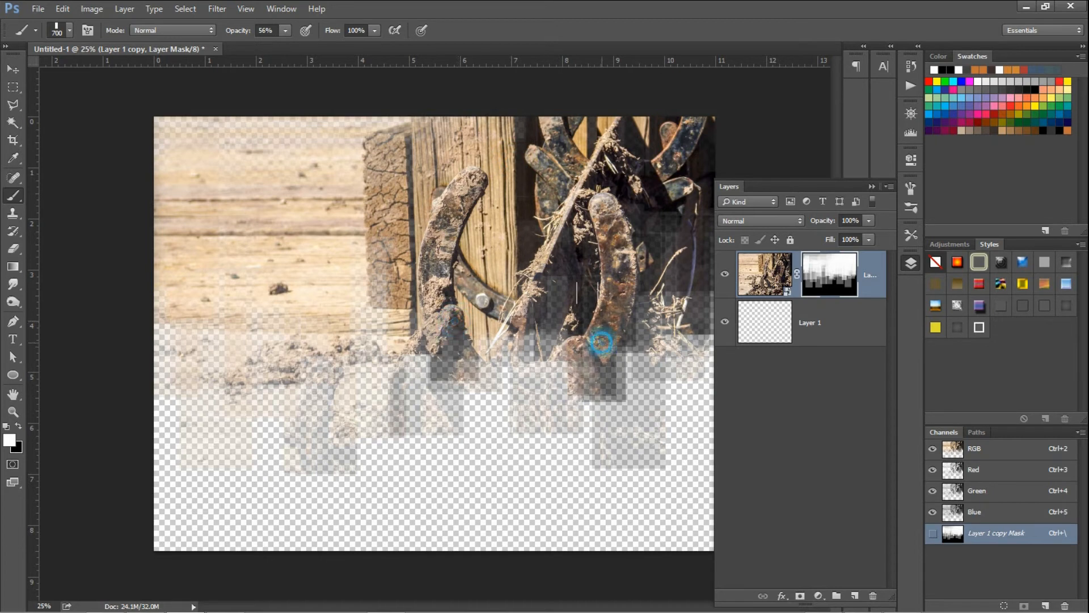
click(513, 348)
click(569, 349)
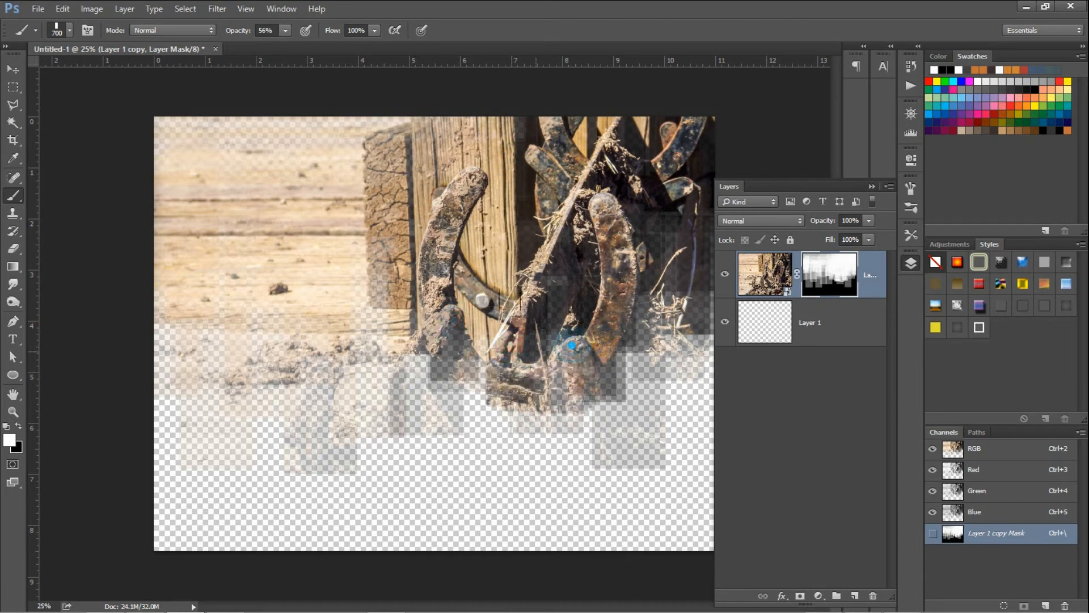
click(472, 339)
Fill in the remaining faint areas with white mask stamps over the wooden post, the planks and the photo's top edge.
click(306, 231)
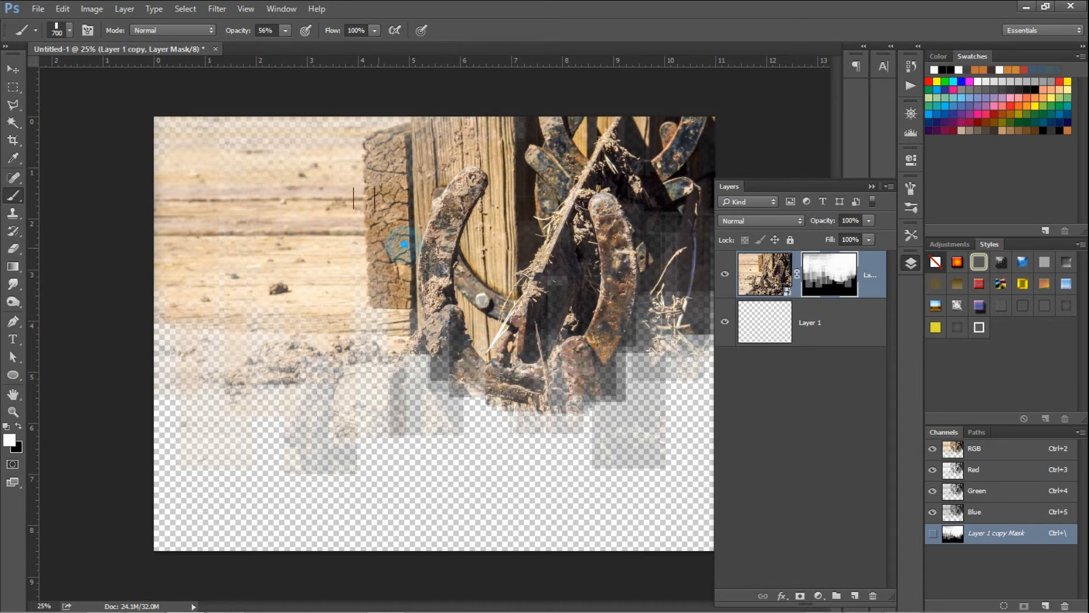
click(422, 173)
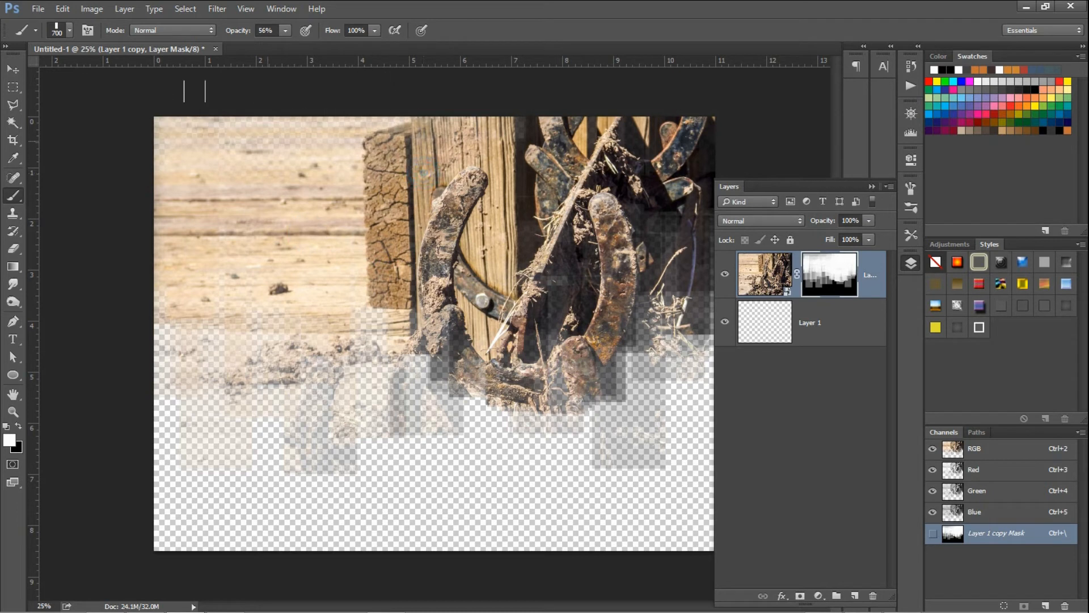
click(214, 134)
click(499, 150)
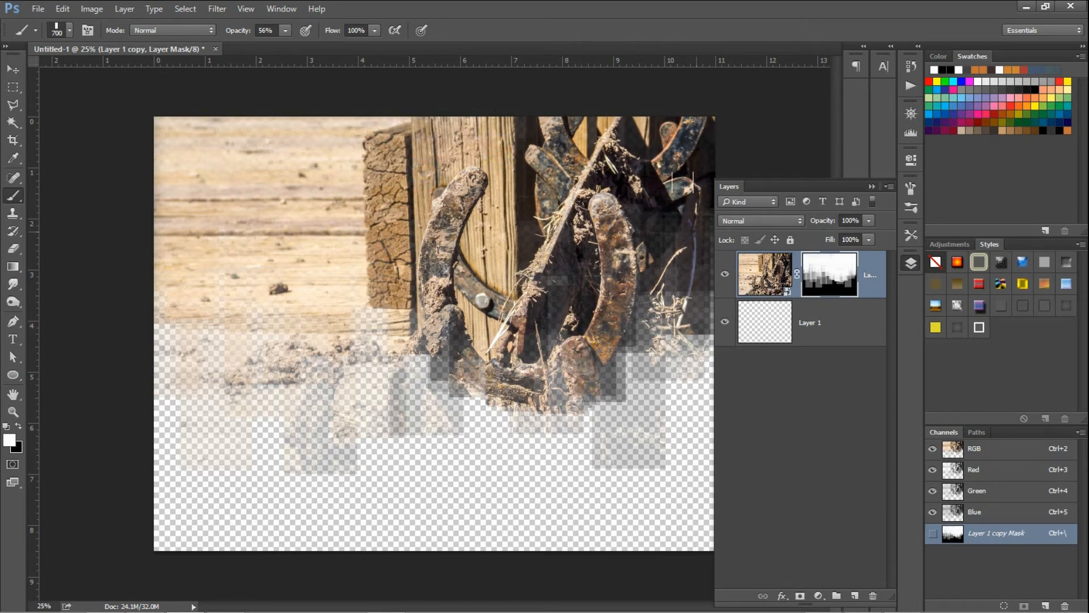
Stamp white on the mask along the photo's right side, from the upper horseshoe down to the straw and mud.
click(700, 231)
click(710, 153)
click(691, 285)
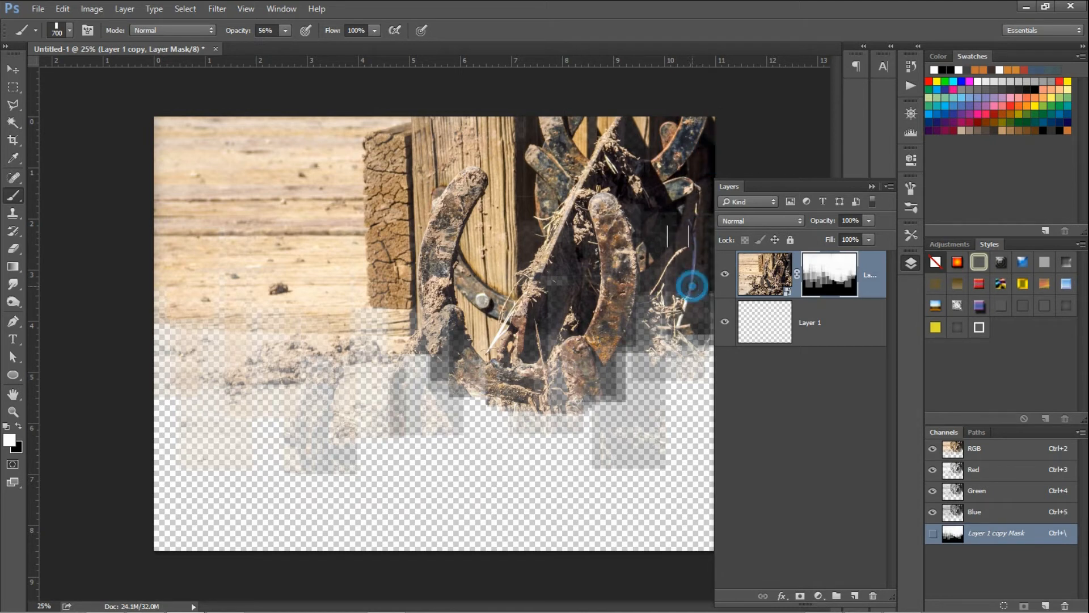
click(641, 322)
click(680, 329)
click(705, 304)
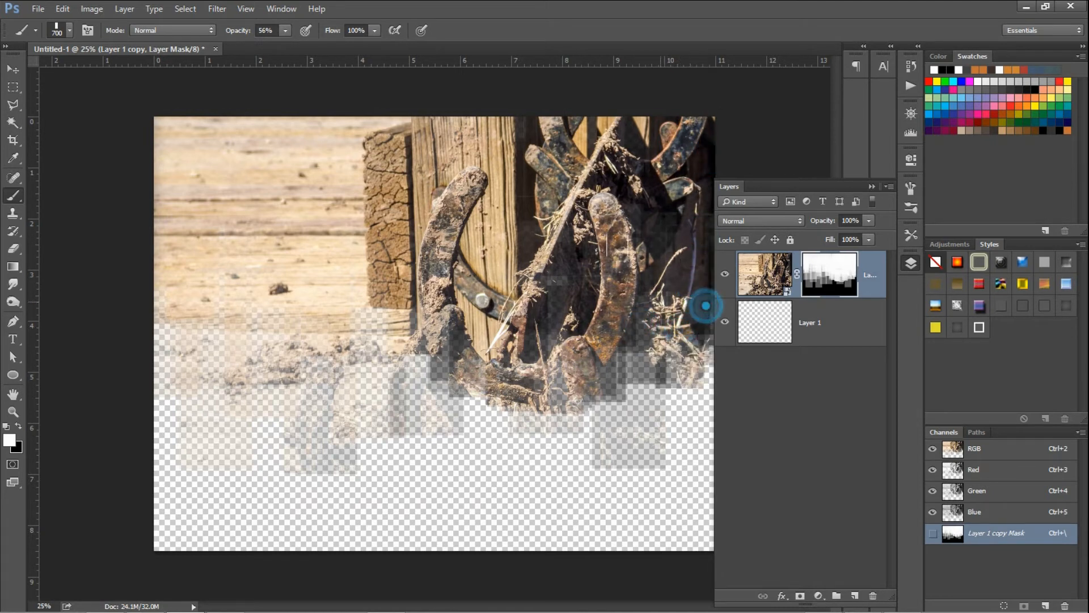
Stamp white across the faint band below the planks, from the photo's left edge to the left horseshoe.
click(214, 278)
click(160, 309)
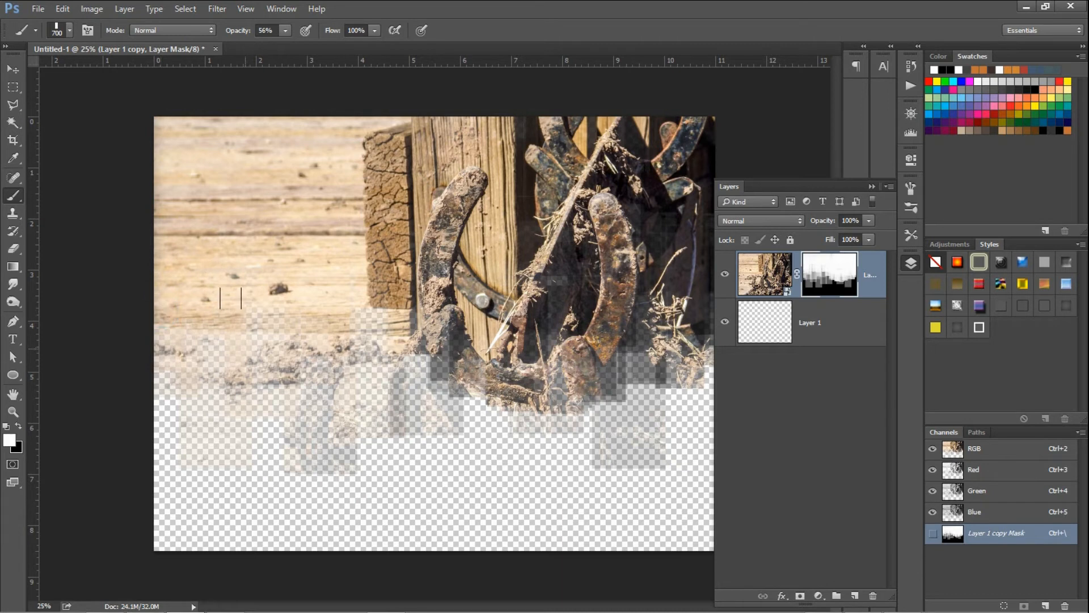
click(245, 347)
click(294, 312)
click(360, 347)
click(382, 311)
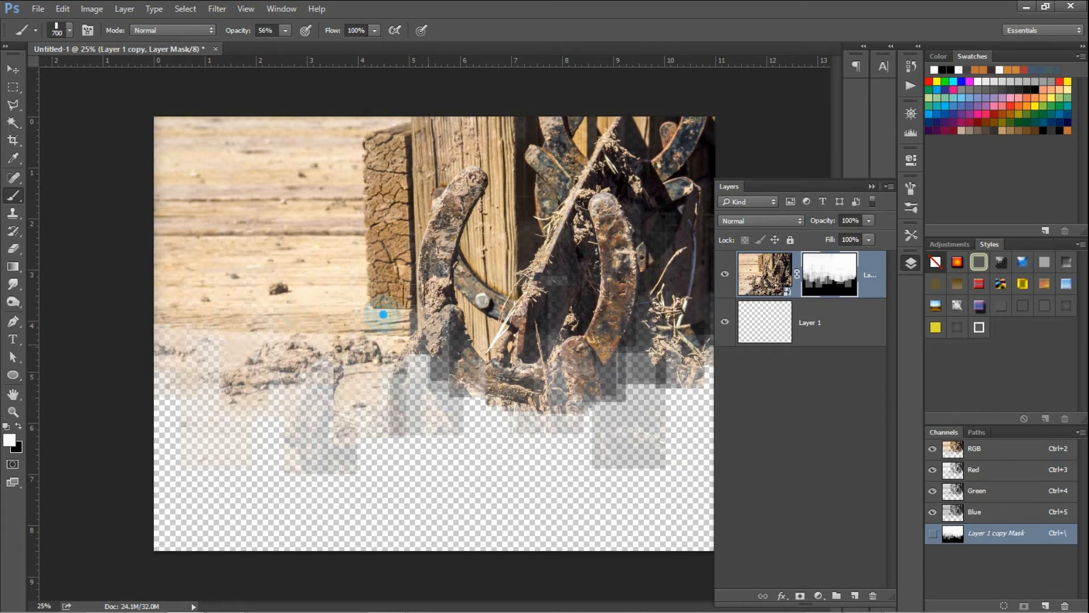
click(437, 348)
click(442, 272)
Add staggered white mask stamps that extend the photo's lower edge downward beneath the planks and the left horseshoe.
click(482, 426)
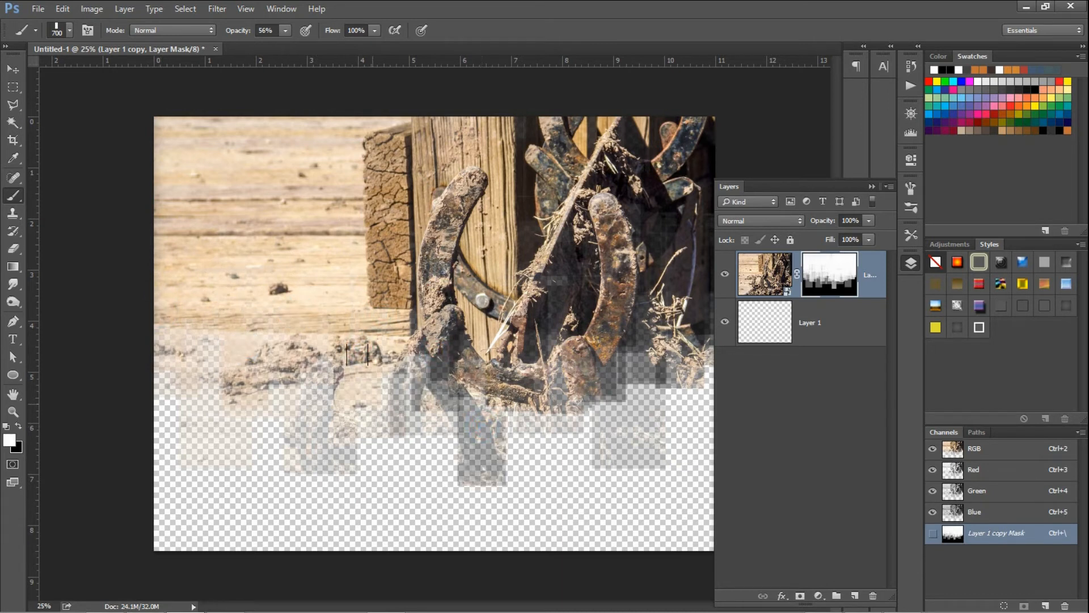
click(369, 408)
click(212, 413)
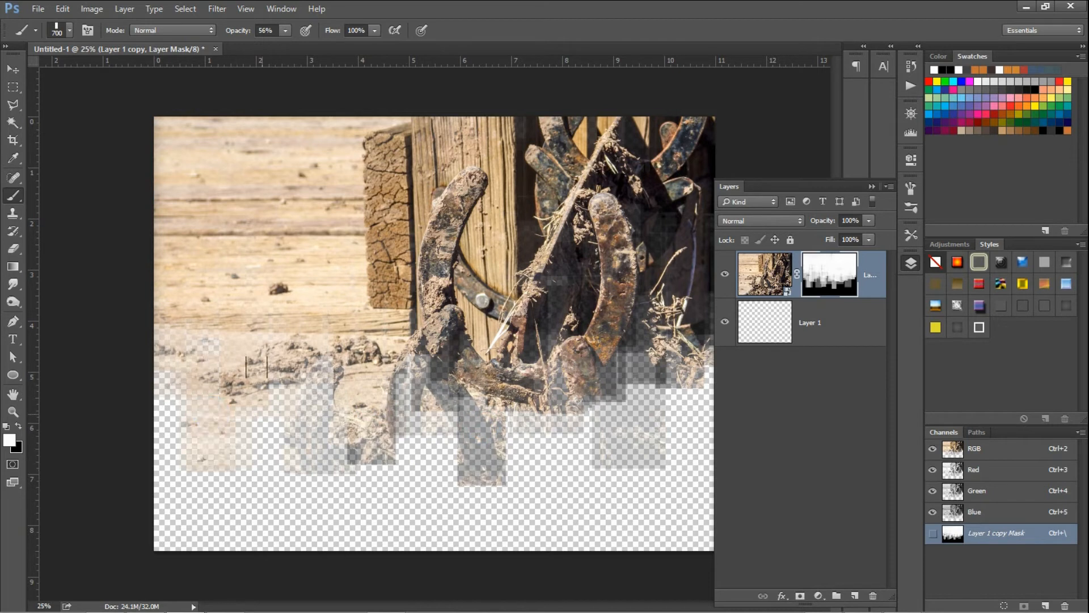
click(283, 446)
click(333, 471)
click(309, 372)
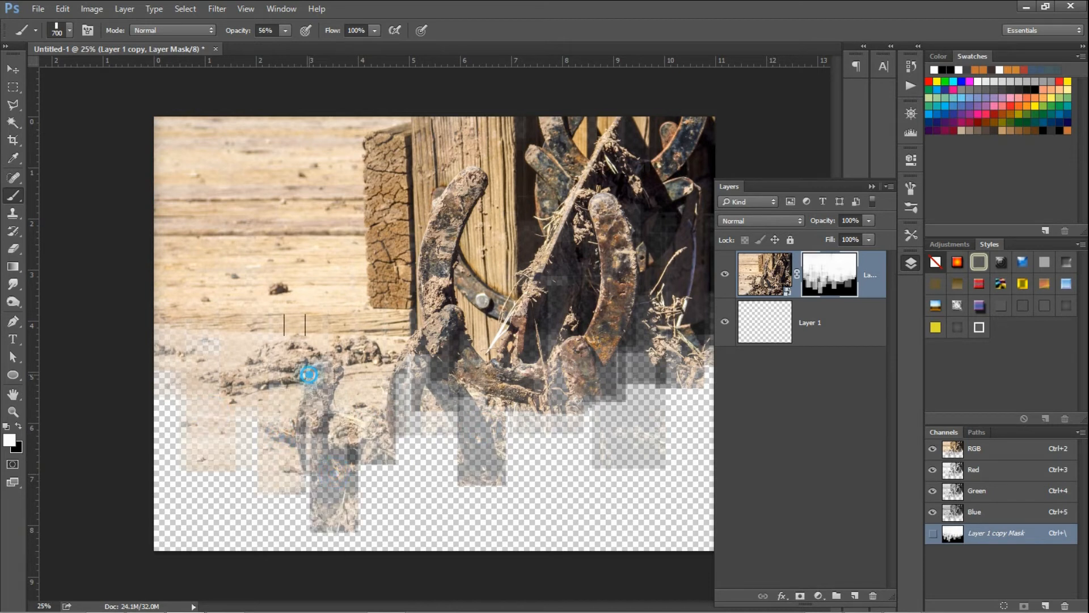
Stamp white over the muddy ground at the photo's left edge and extend the reveal below the central horseshoes.
click(236, 369)
click(166, 365)
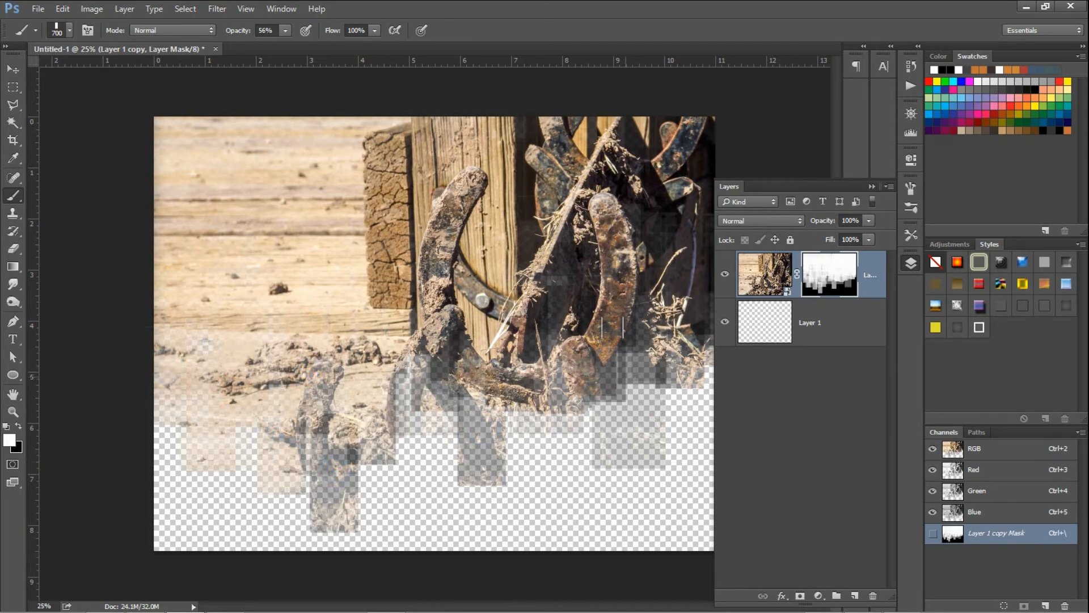
click(556, 423)
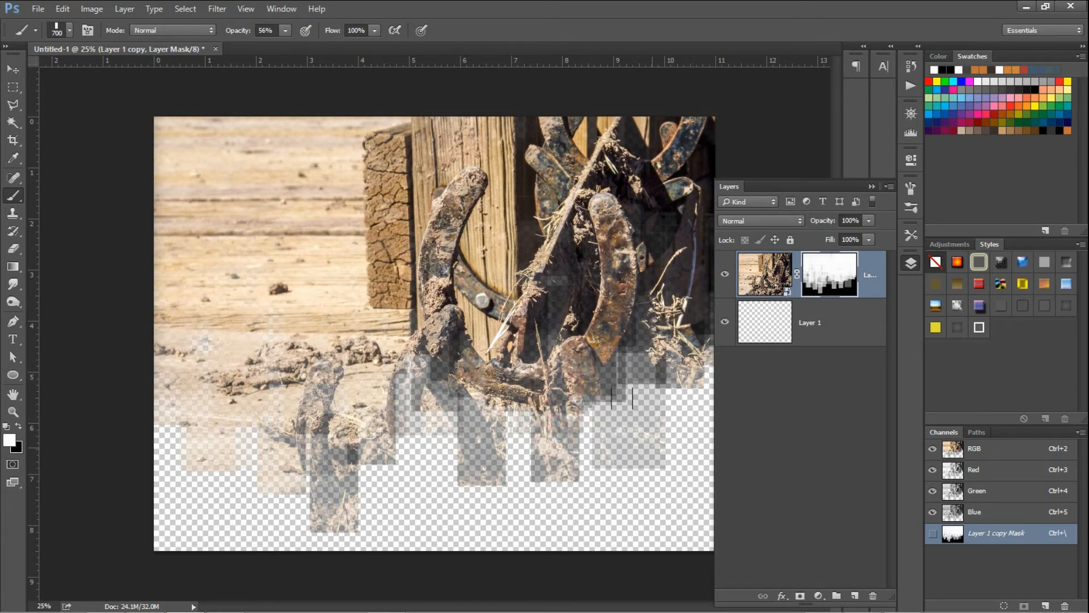
click(539, 462)
click(428, 429)
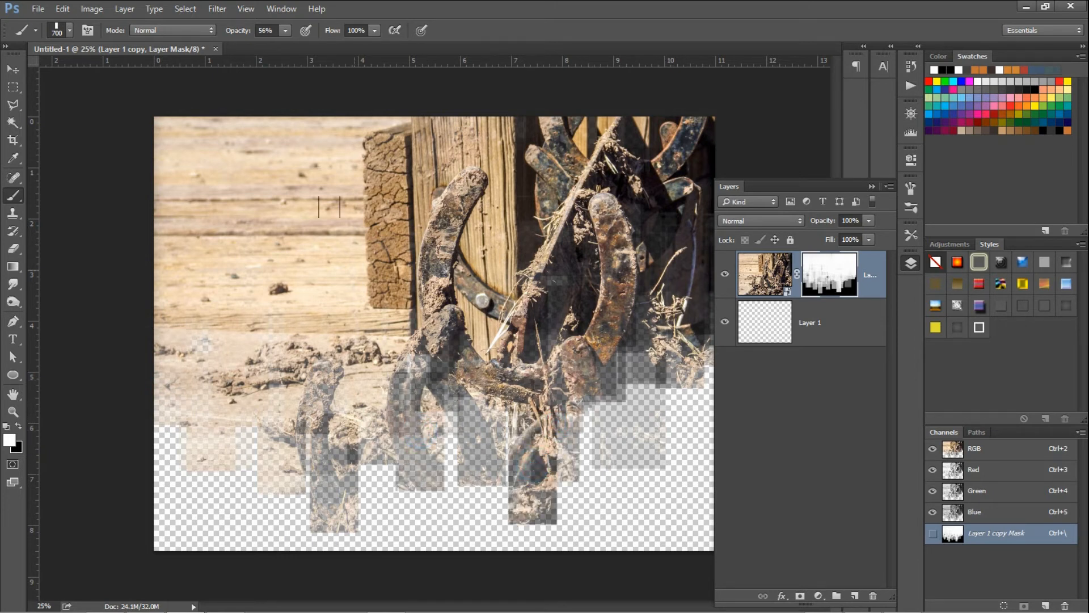
click(280, 209)
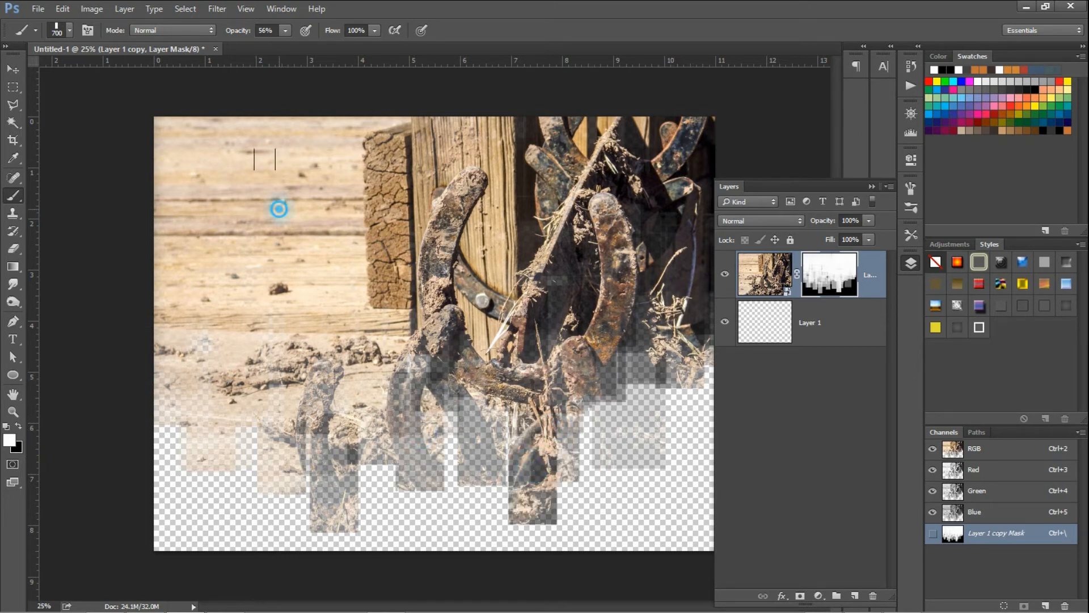
Set the brush opacity to 100% and stamp solid white rectangles on the mask over the lower horseshoes and mud.
click(285, 30)
click(316, 45)
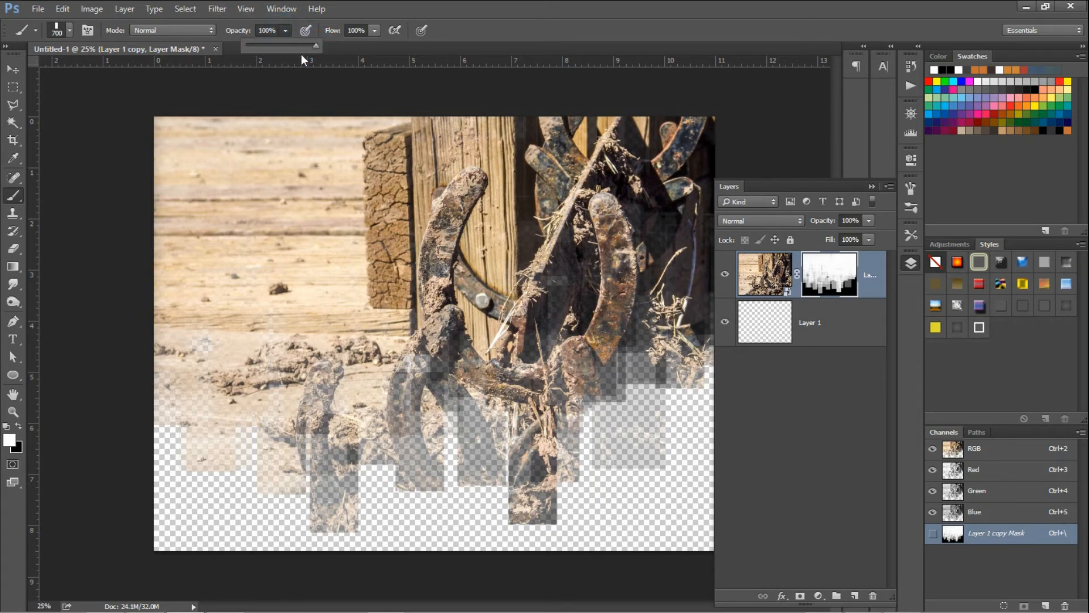
click(137, 123)
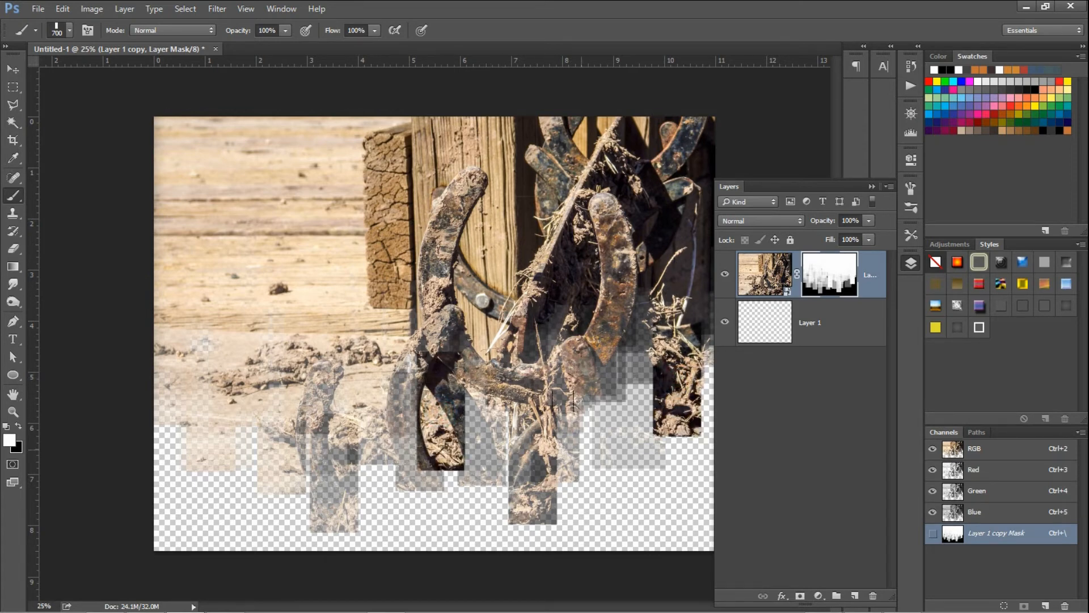
click(564, 389)
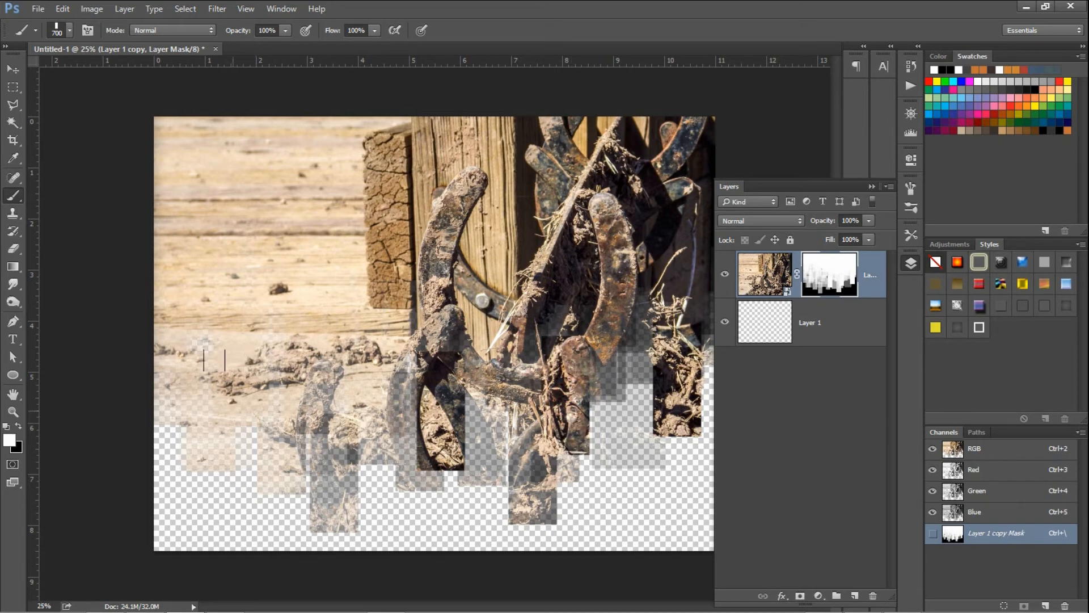
Fill in the faint ground and planks along the photo's left side with full-opacity white mask stamps.
click(197, 408)
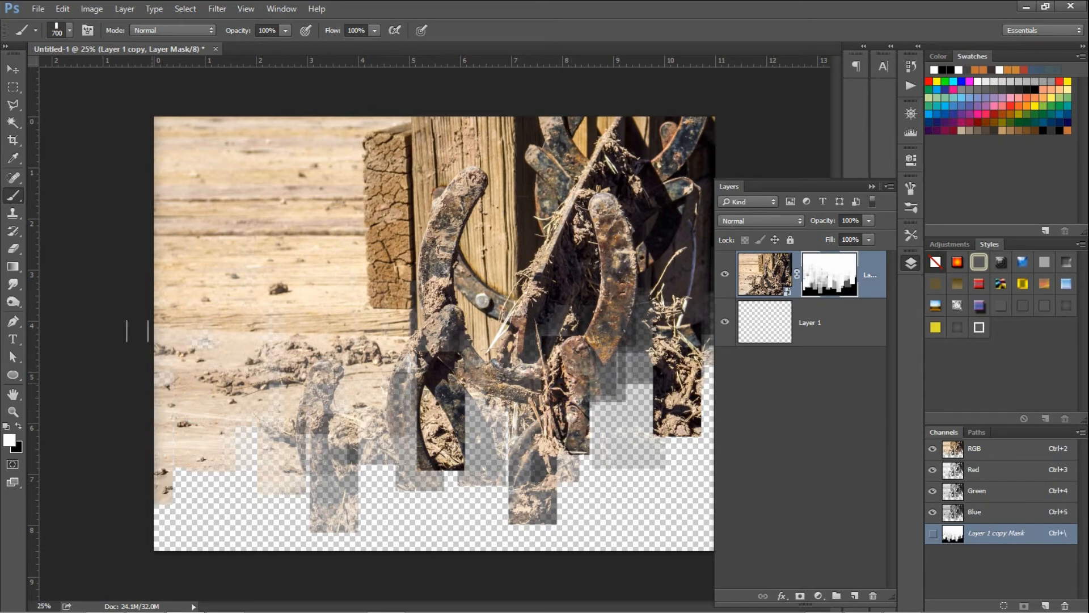
click(150, 376)
click(155, 298)
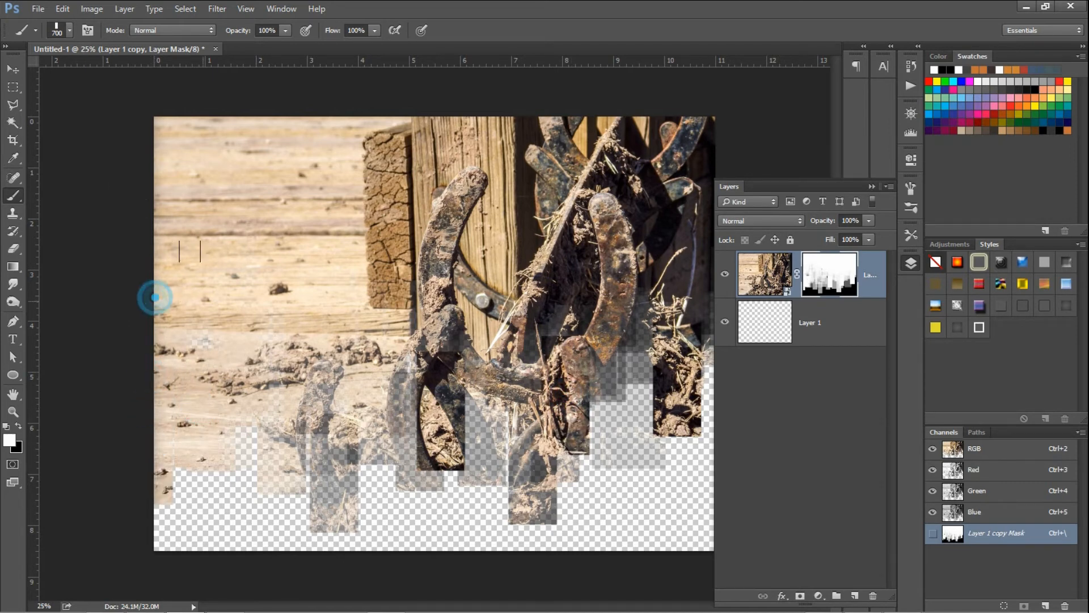
click(206, 304)
click(261, 313)
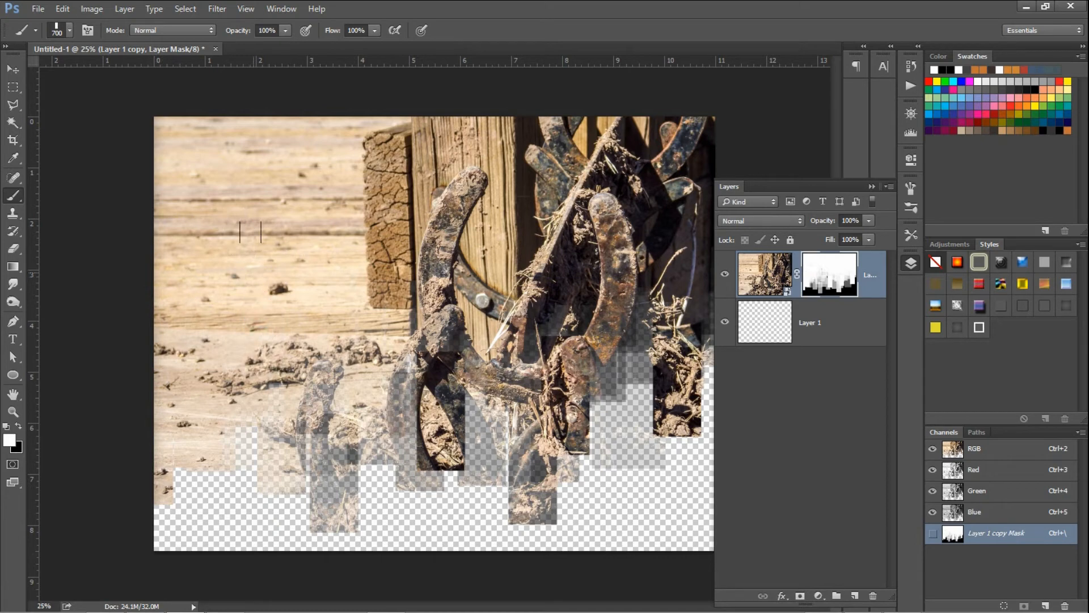
Try a black and a white fill on Layer 1 behind the photo, and clear the layer back to transparent.
click(846, 330)
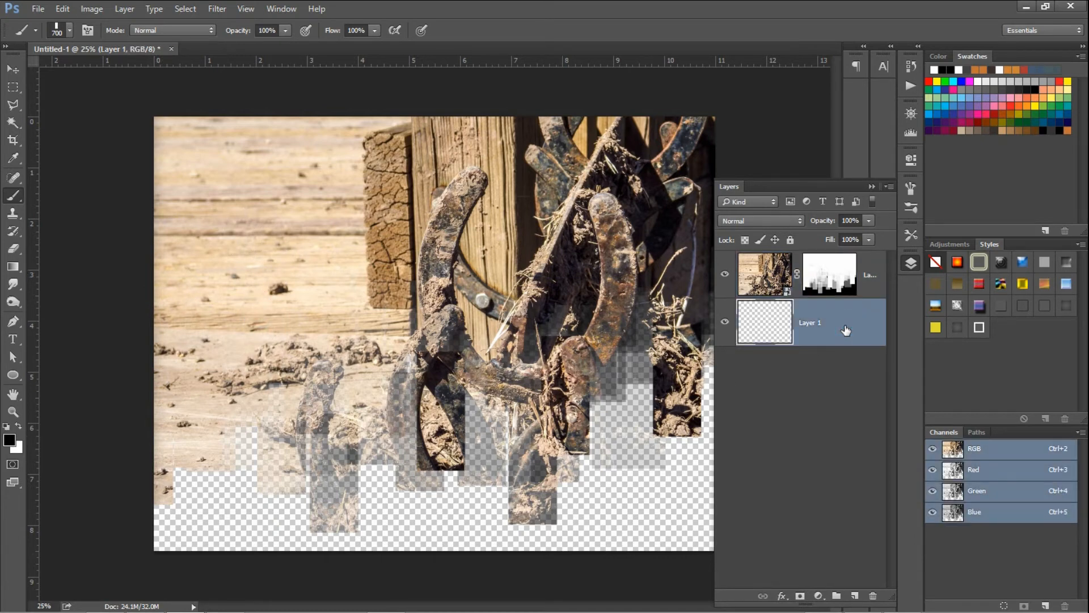
key(alt+BackSpace)
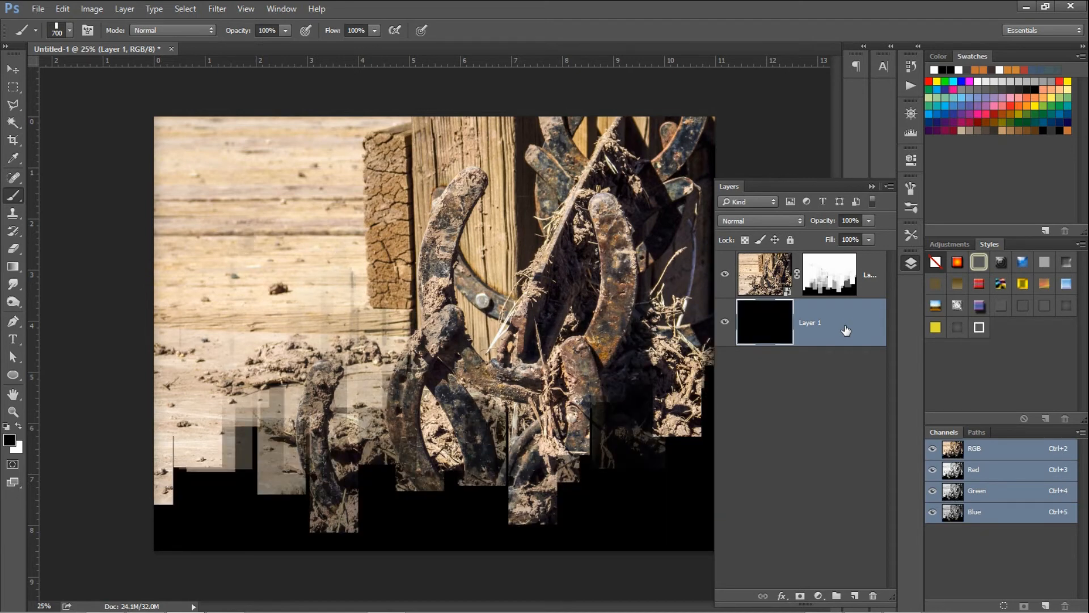
key(ctrl+BackSpace)
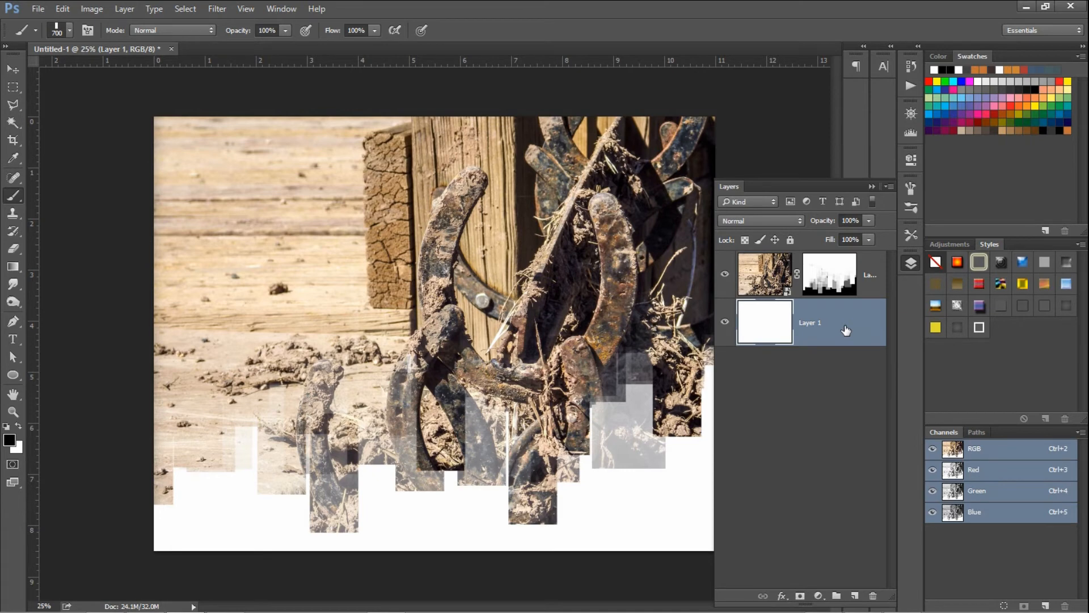
key(Delete)
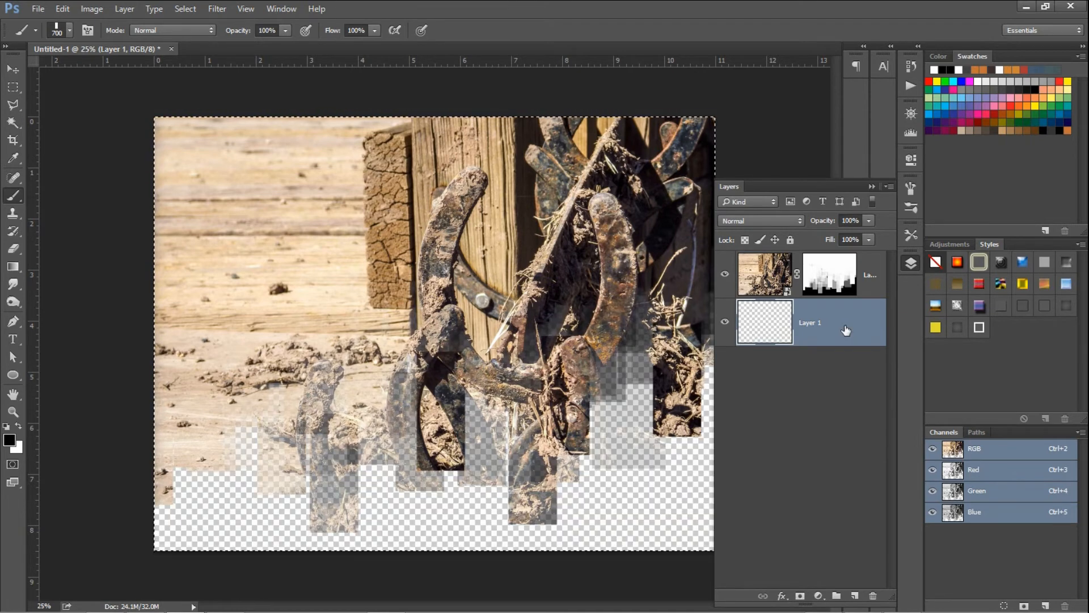
click(846, 416)
click(871, 274)
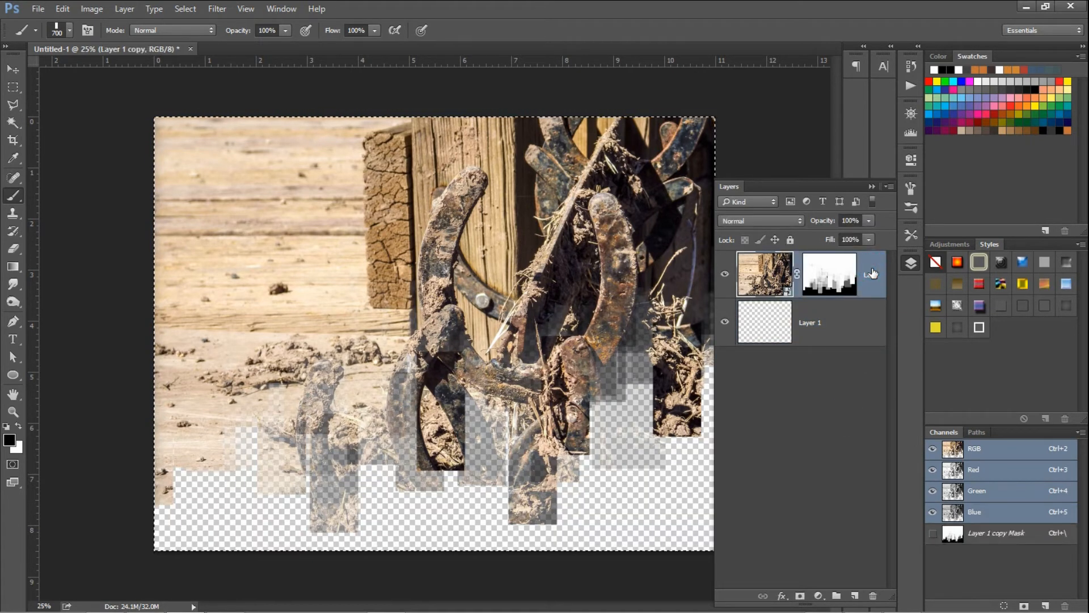
key(ctrl+d)
click(832, 406)
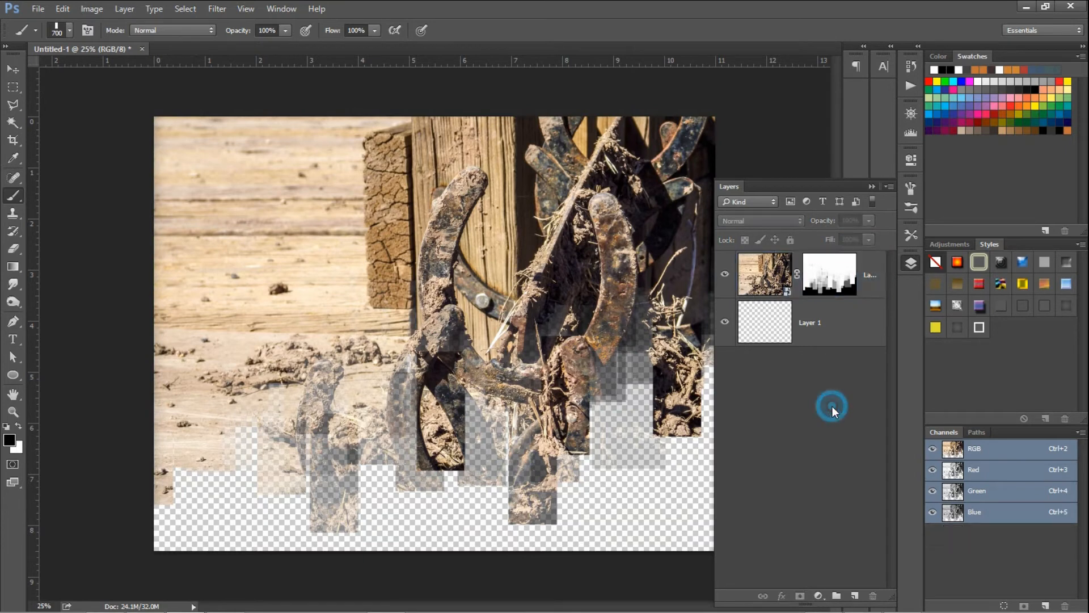
Create a new smart object via copy from the masked horseshoes layer and open the copy's contents.
click(869, 275)
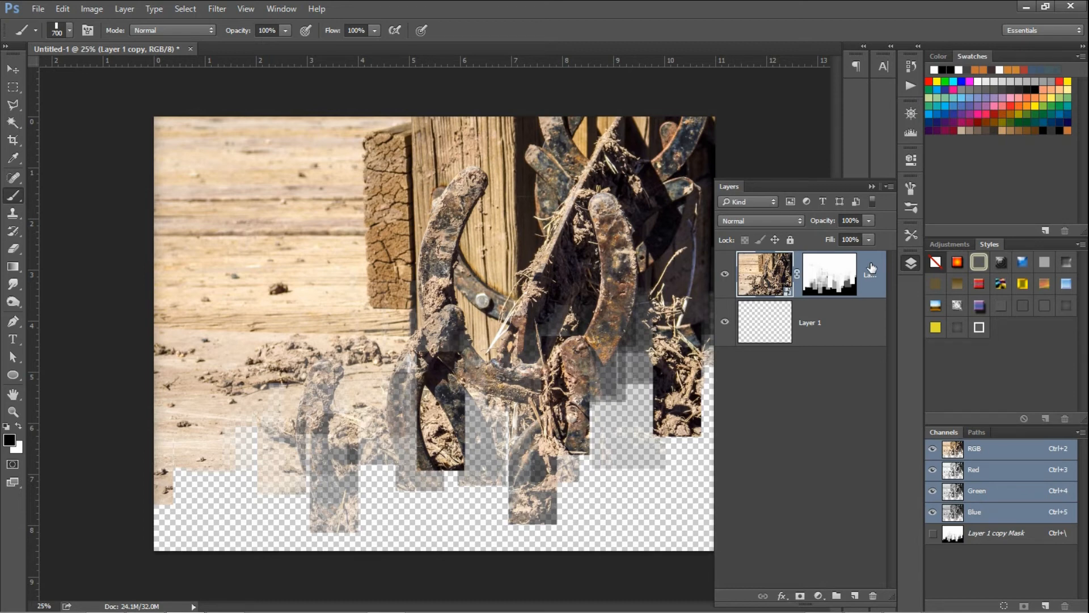
right_click(872, 268)
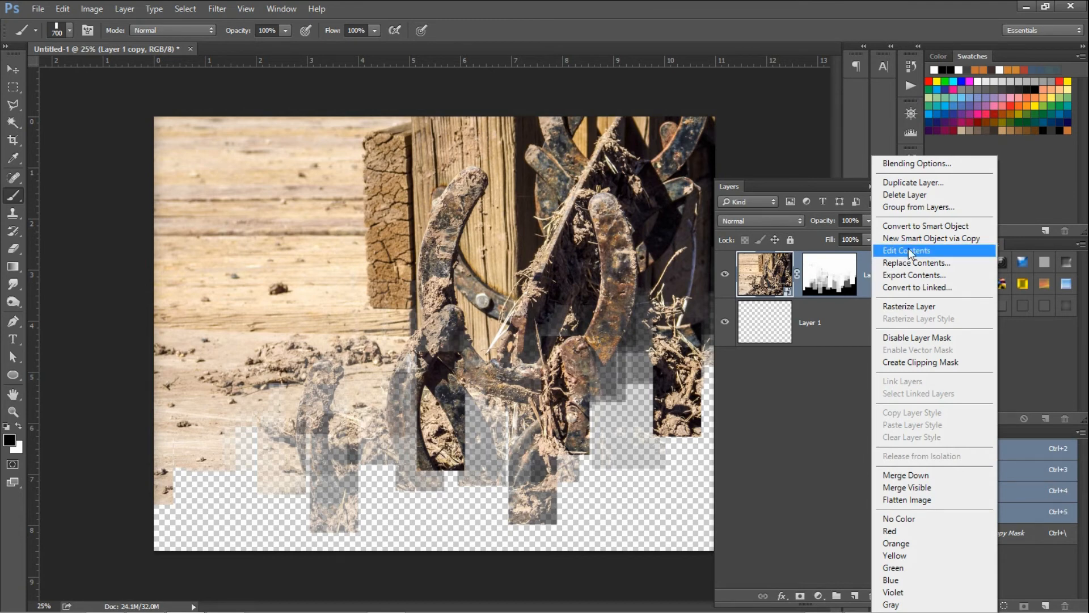
click(975, 240)
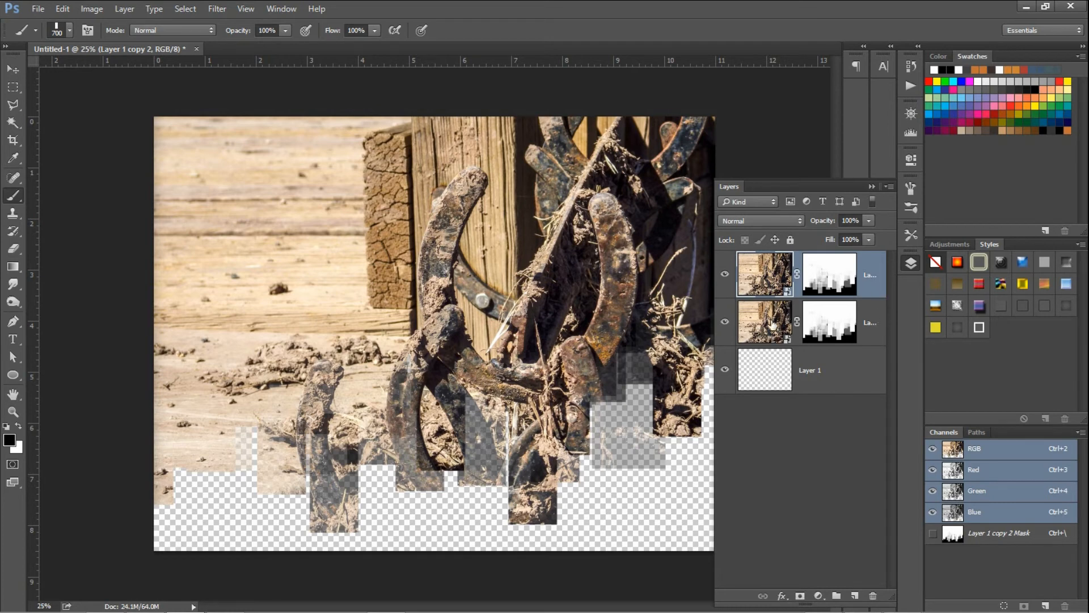
double_click(759, 269)
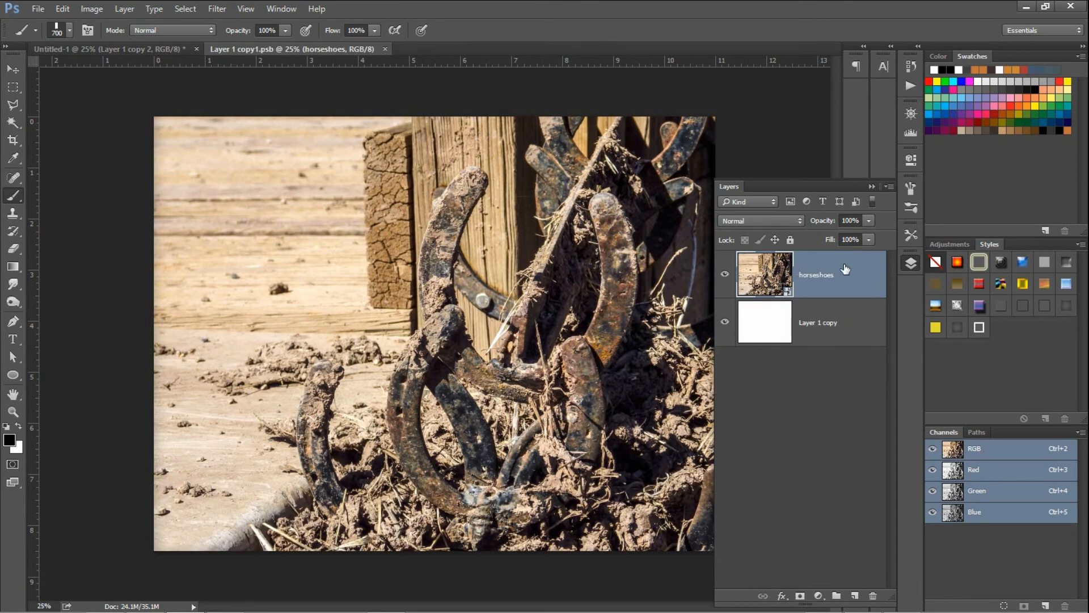
Replace the horseshoes layer in the smart object's contents by deleting it and placing great_blue_heron as an embedded file.
drag(845, 269, 874, 596)
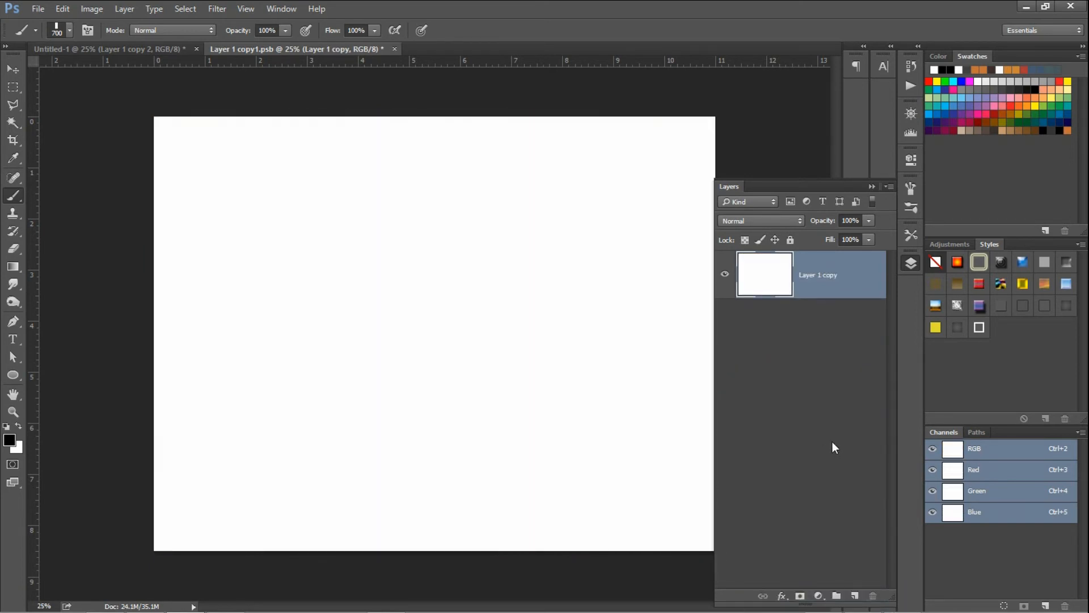
click(37, 8)
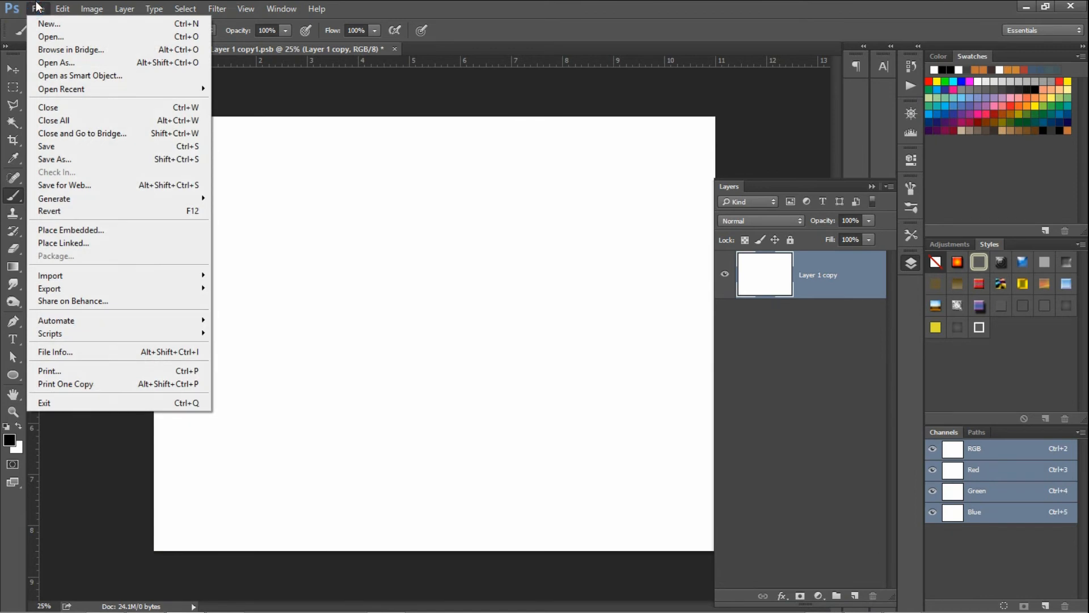
click(124, 229)
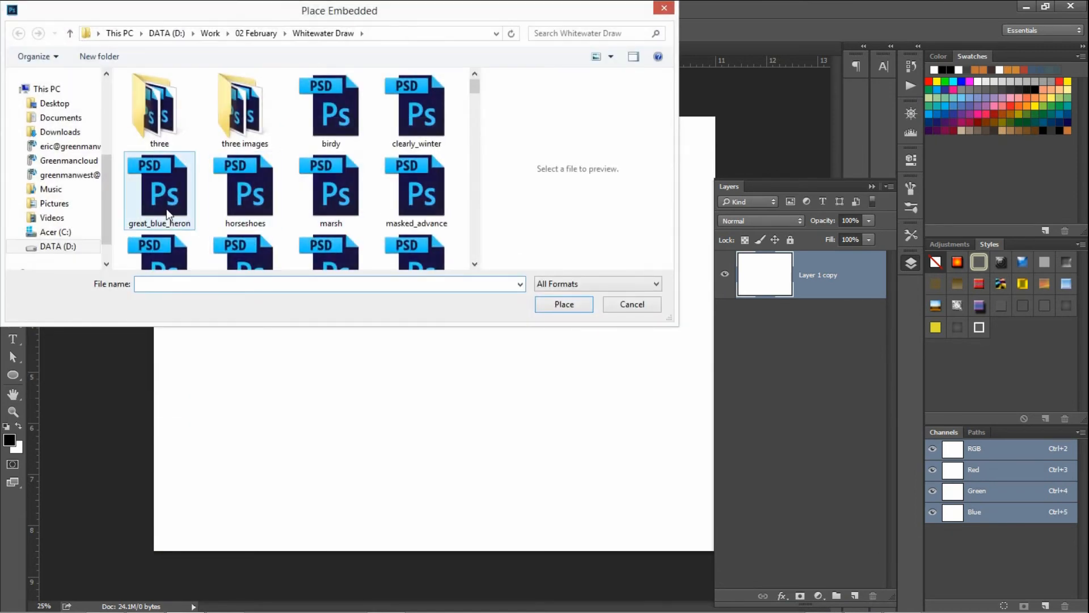
click(164, 205)
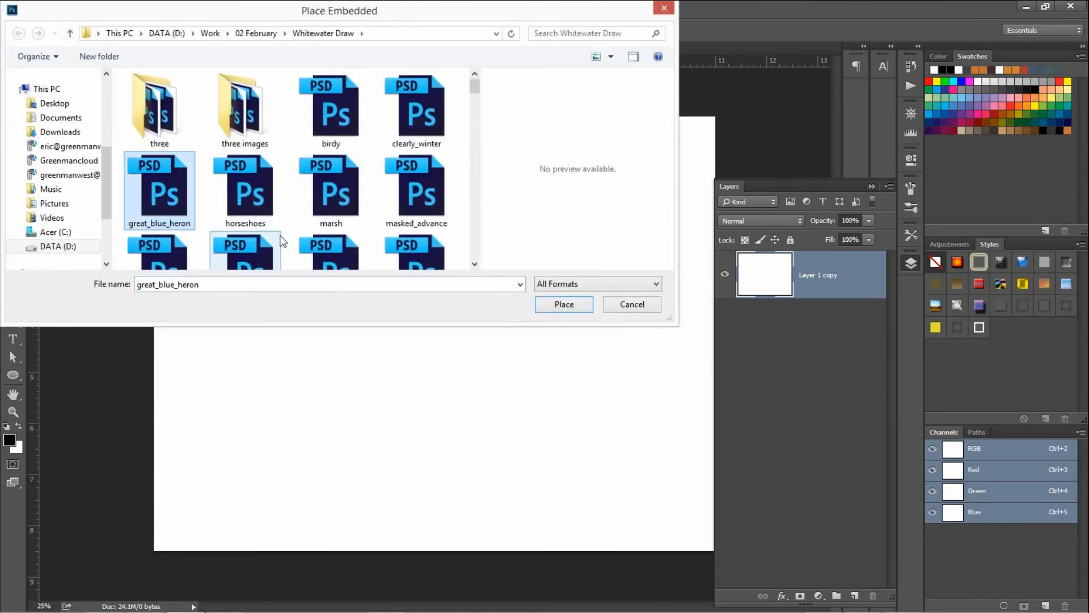
click(572, 305)
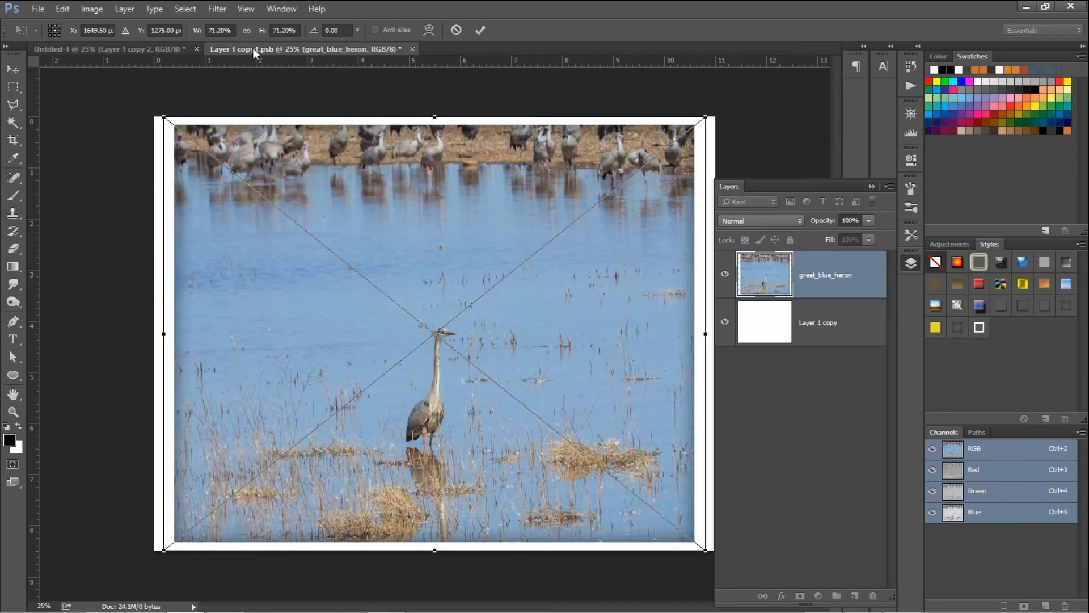
Scale the placed heron photo up proportionally until it covers the whole canvas, and commit the placement.
click(234, 31)
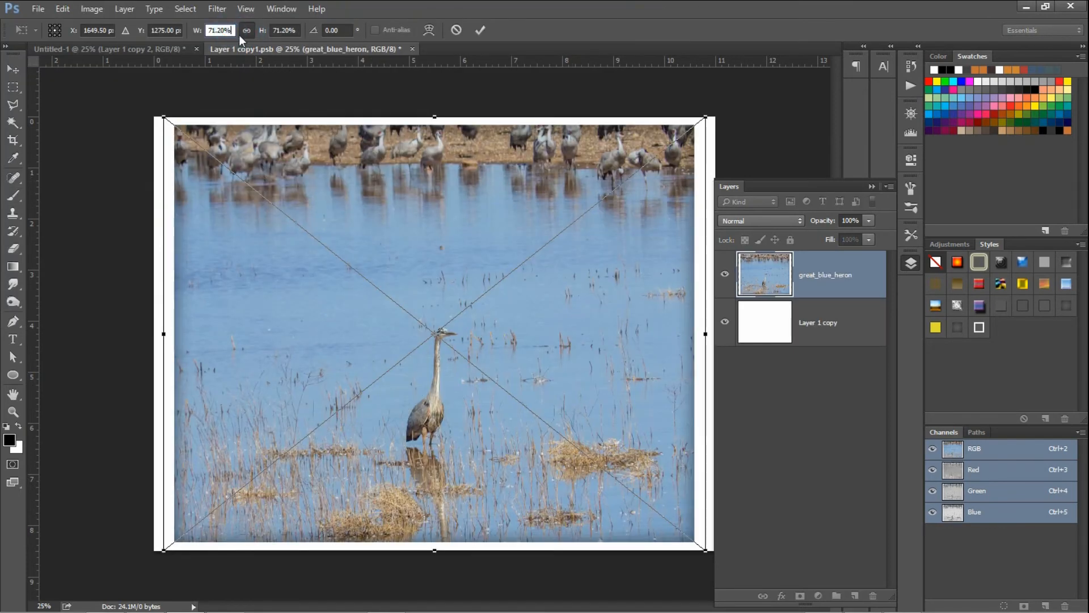
key(Up)
key(Up)
key(Up)
key(Up)
key(Up)
key(Up)
key(Up)
key(Up)
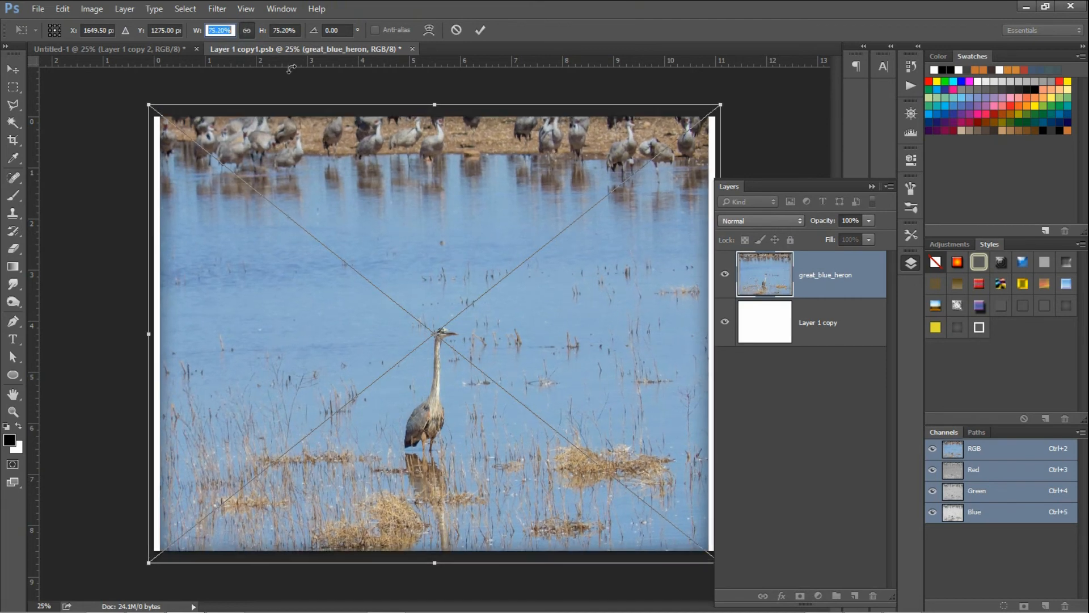
key(Return)
key(Return)
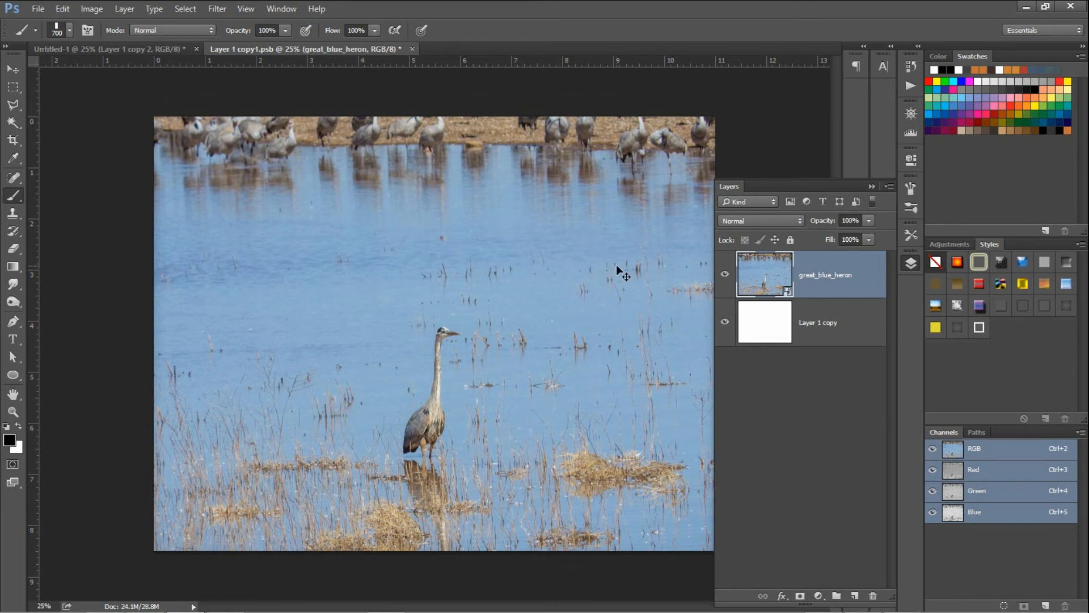
Save and close the heron smart object's contents, and create a new smart object via copy from the masked heron layer.
key(ctrl+s)
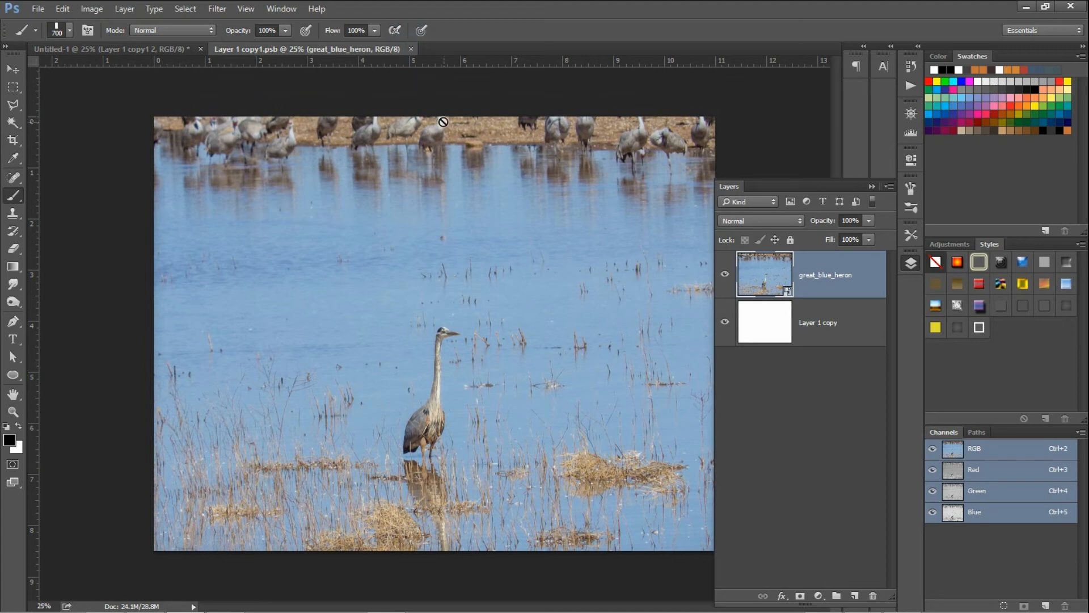
click(409, 48)
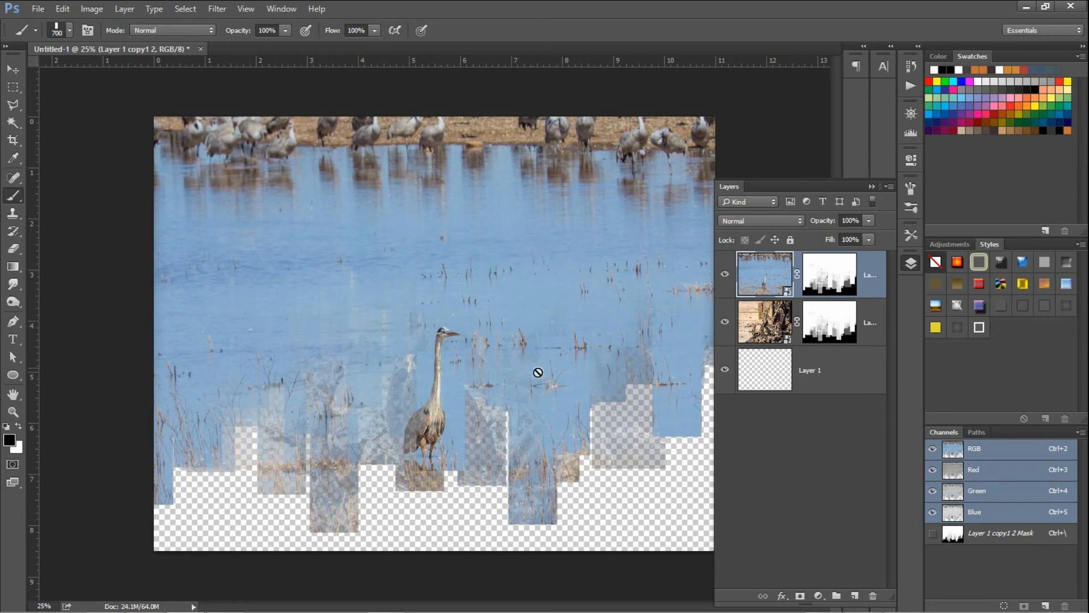
right_click(878, 275)
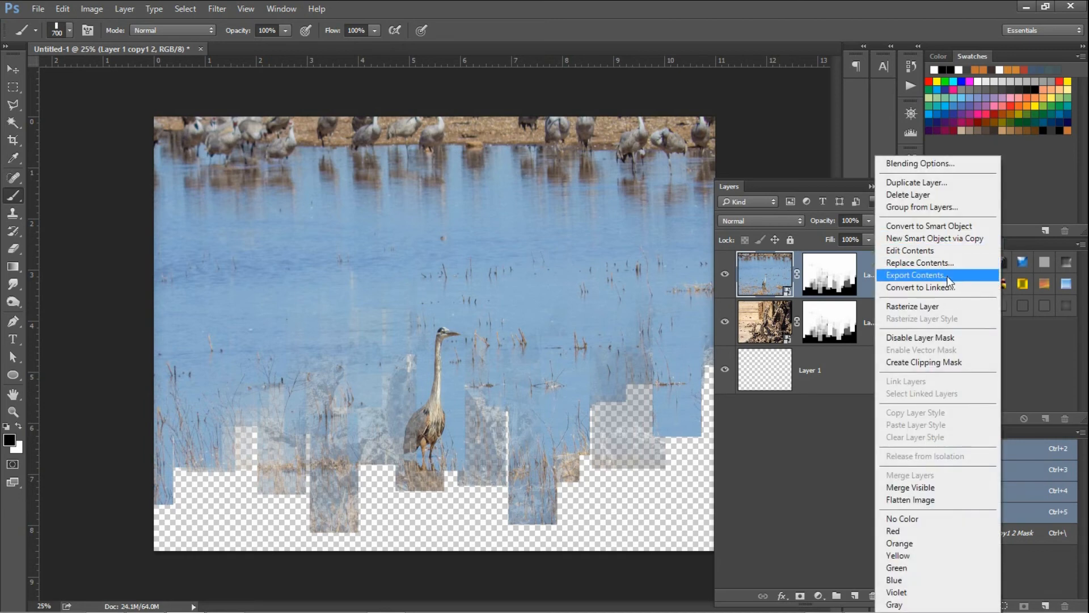
click(961, 238)
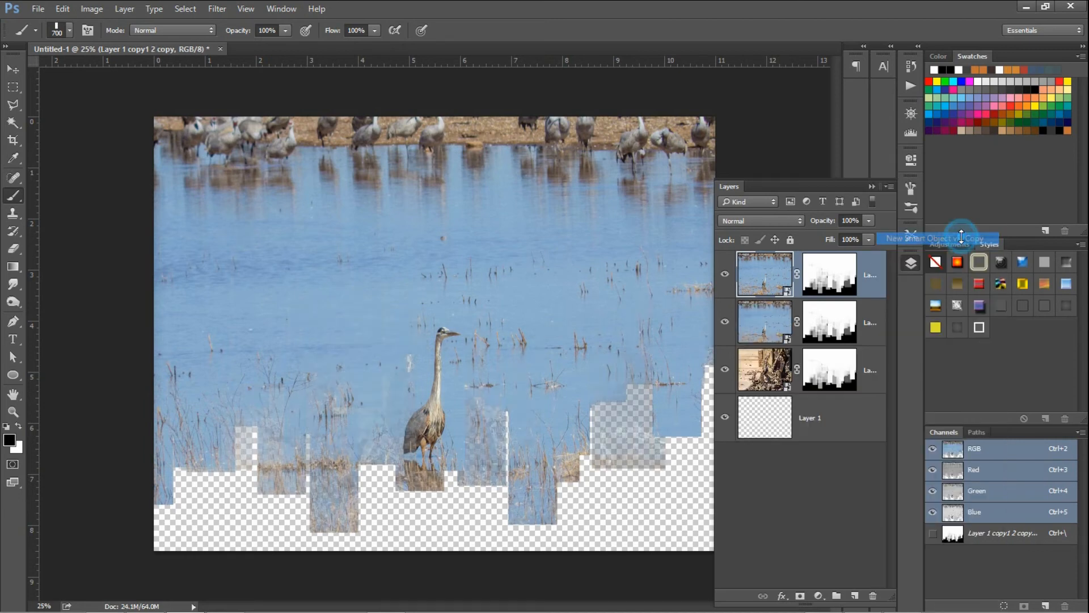
Open the top copy's contents and replace the heron layer by deleting it and placing clearly_winter as an embedded file.
double_click(769, 278)
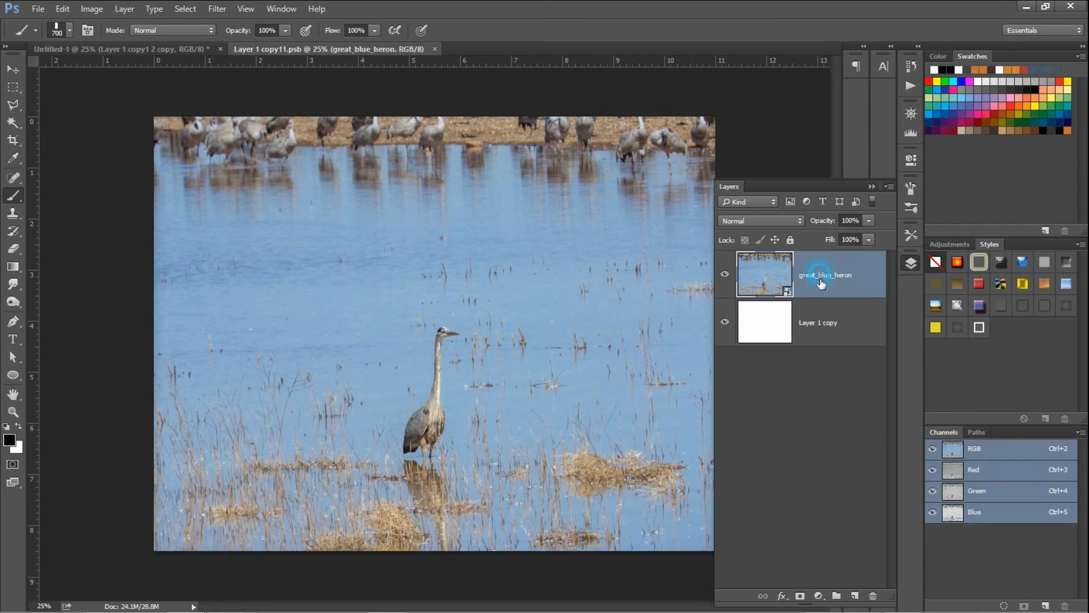
drag(821, 278, 873, 595)
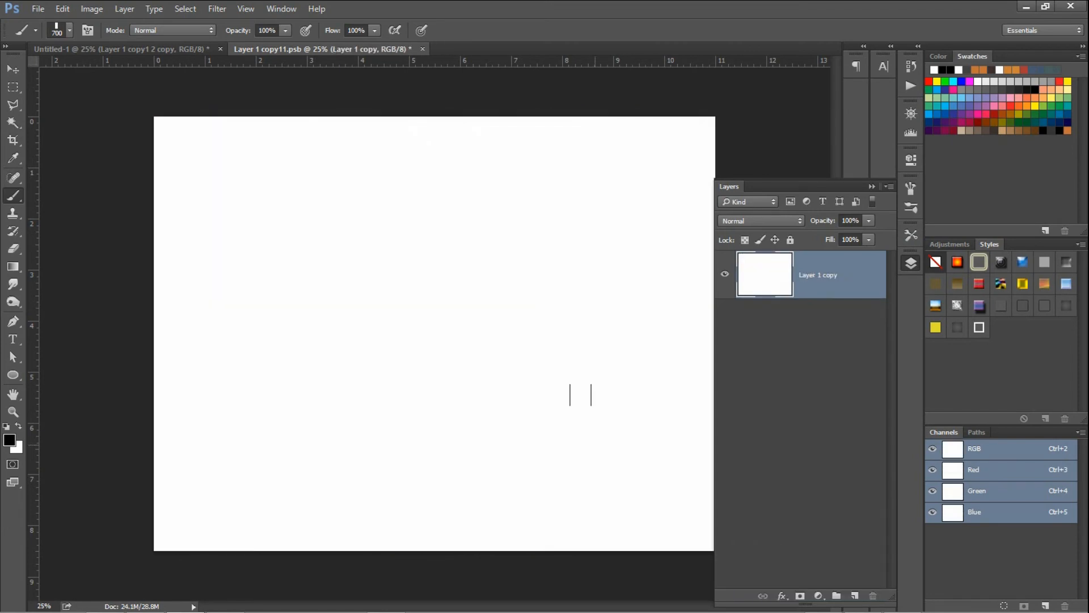
click(37, 9)
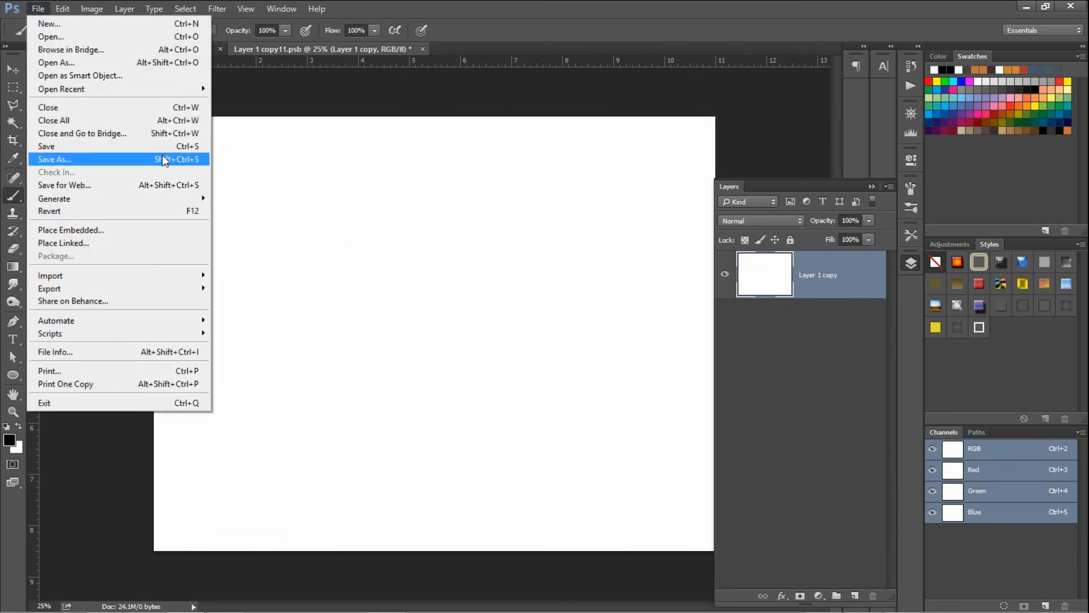
click(166, 229)
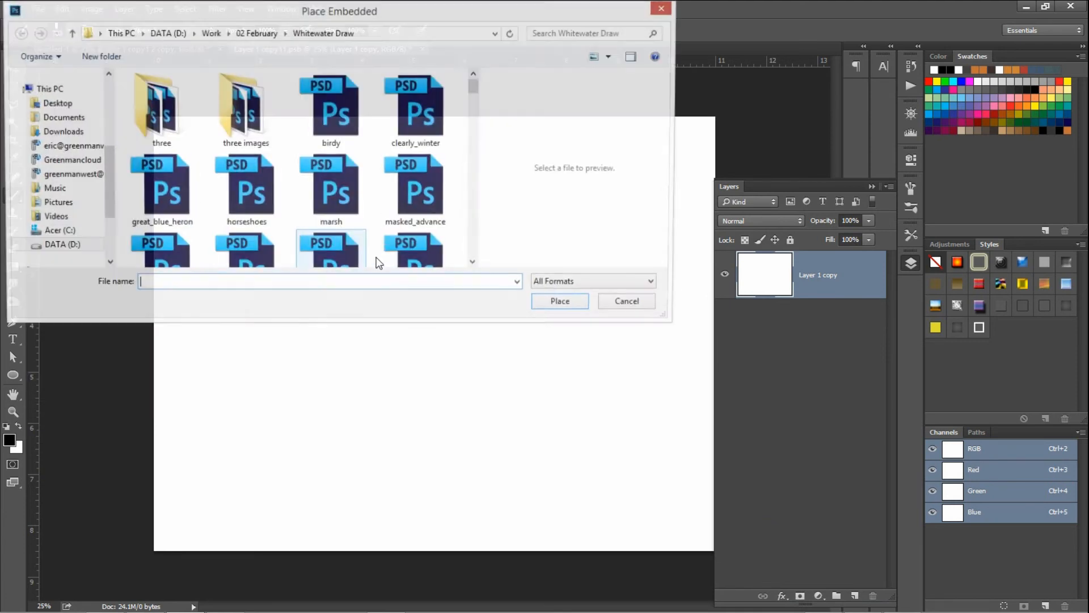
click(421, 112)
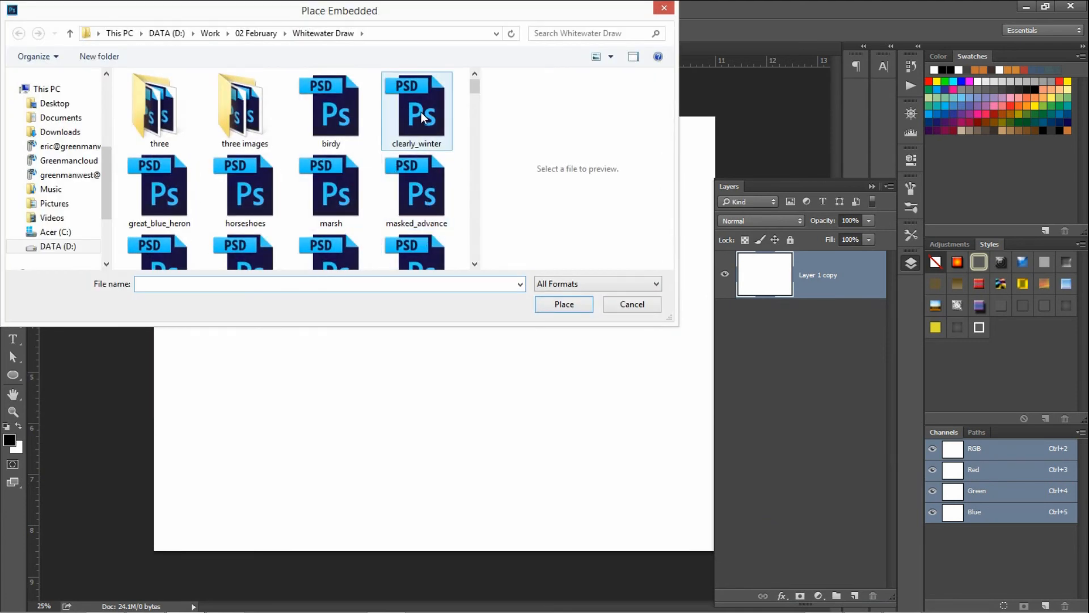
click(566, 306)
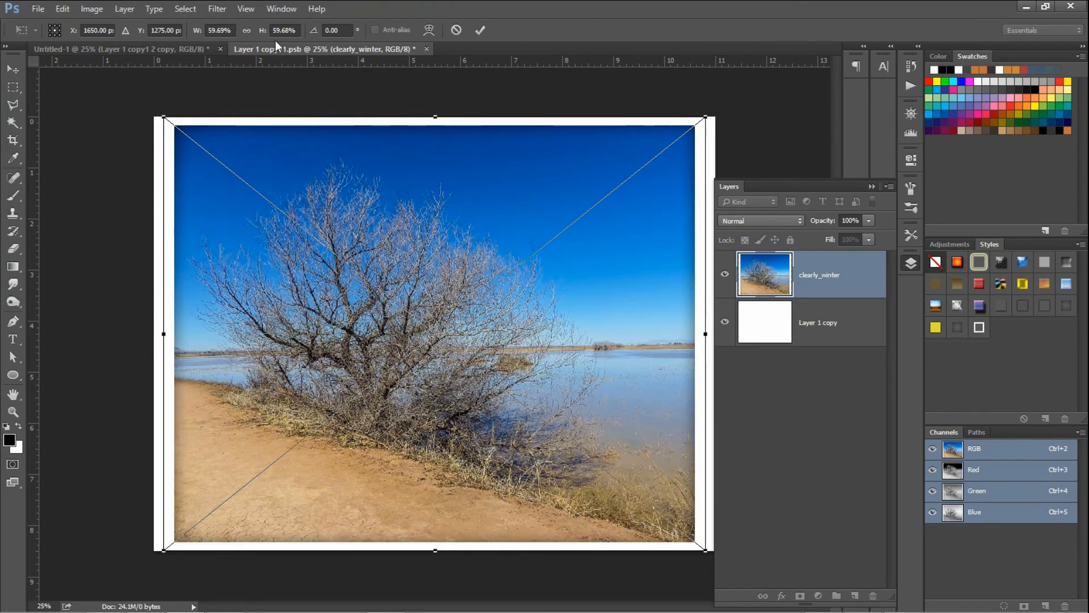
Scale the placed clearly_winter photo up proportionally until it covers the whole canvas, and save and close the smart object's contents.
click(246, 30)
click(230, 30)
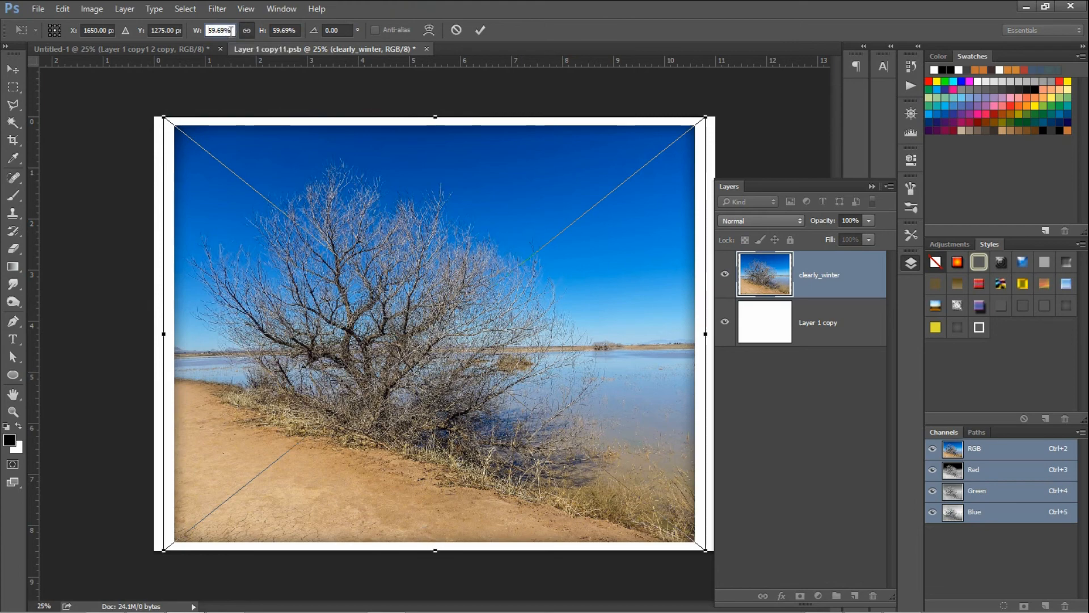
key(Up)
key(Up)
key(Up)
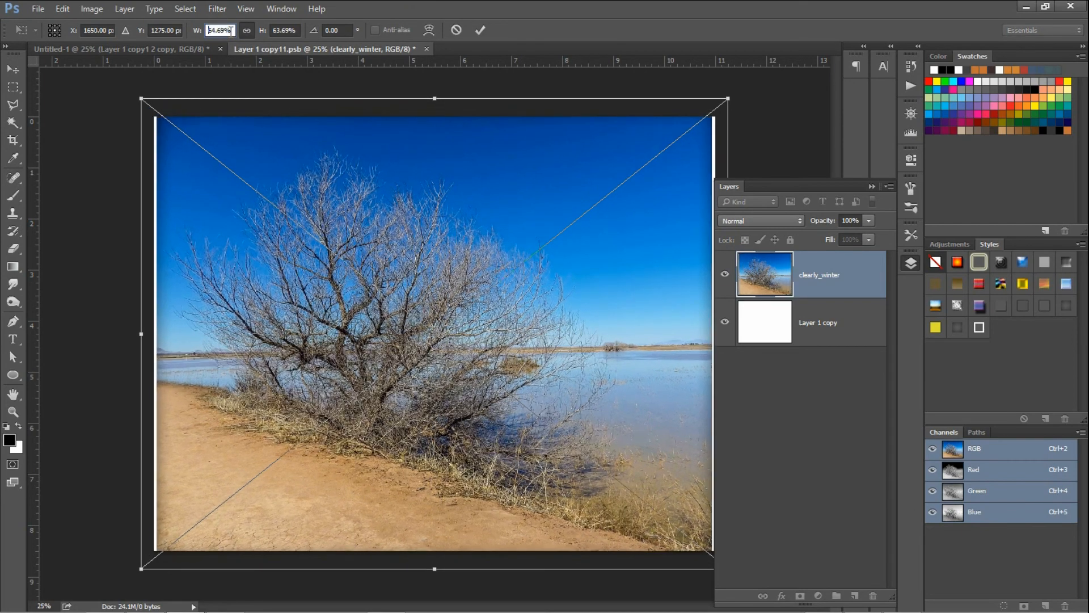
key(Return)
key(b)
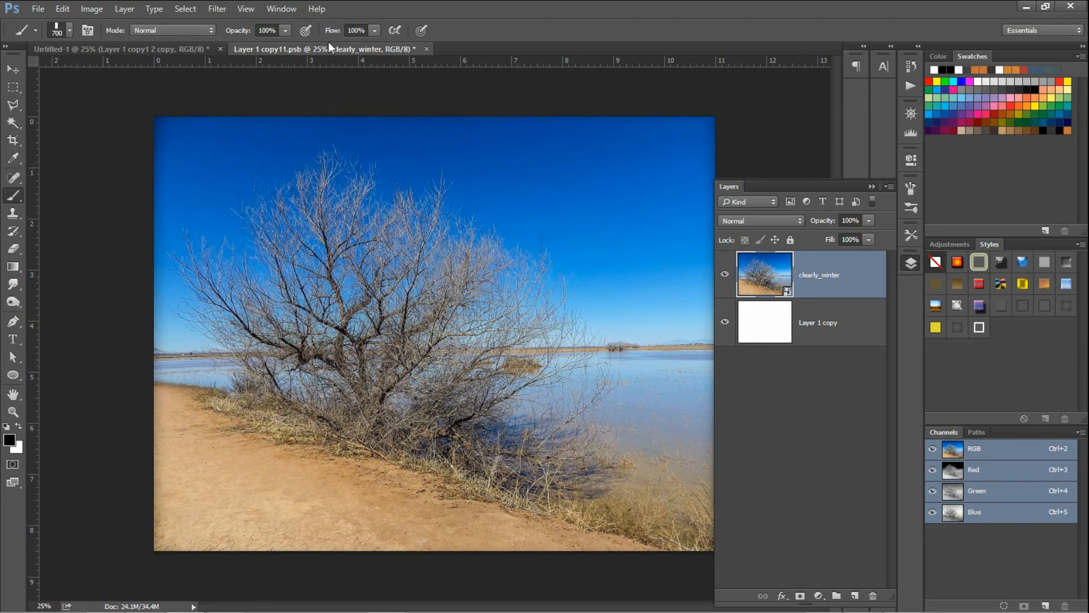
key(ctrl+s)
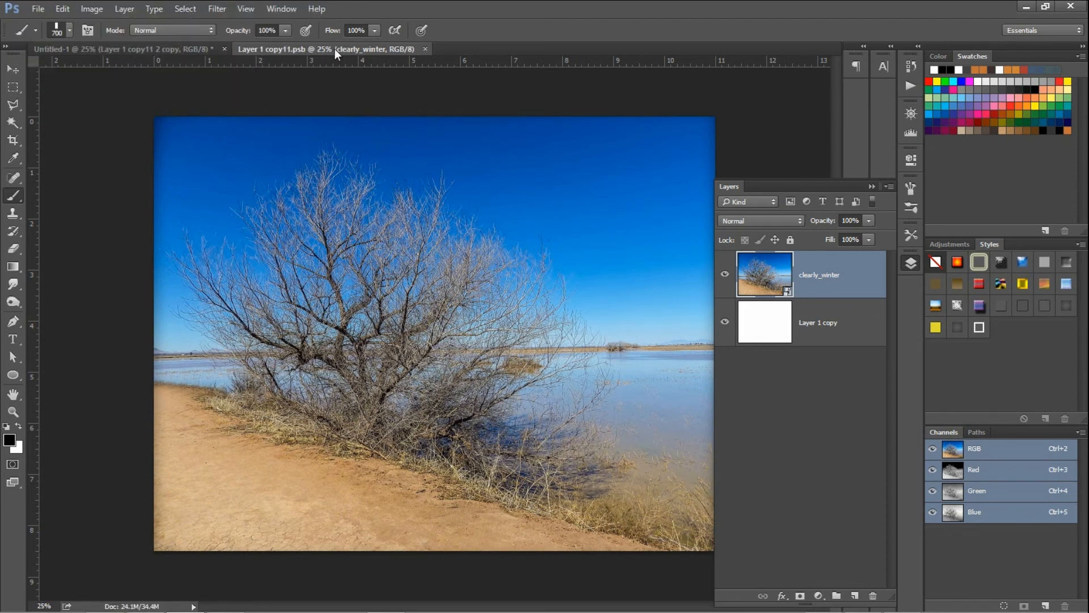
key(ctrl+w)
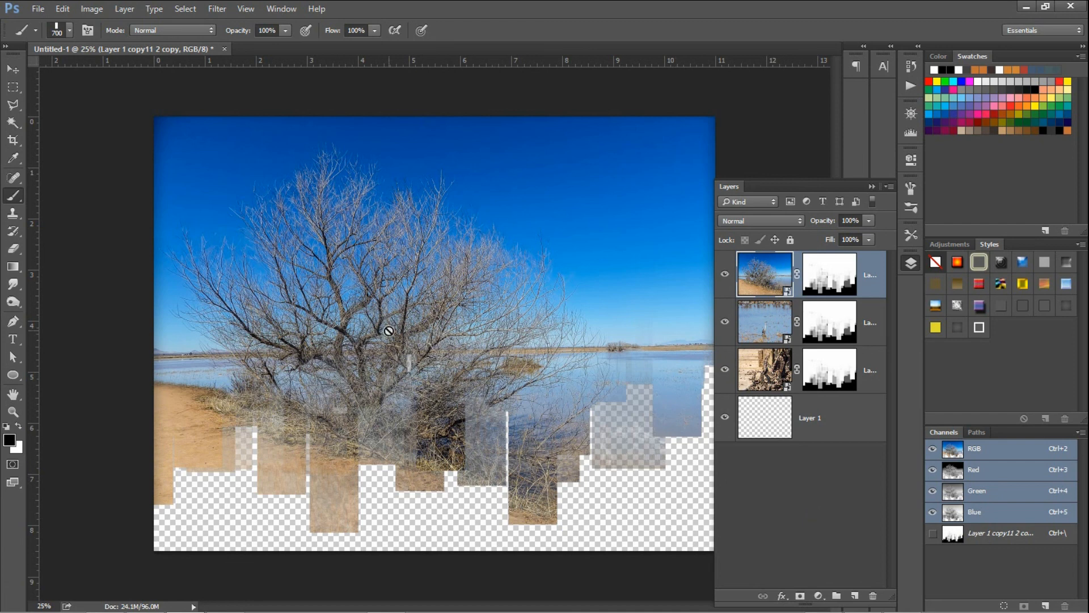
Export all layers to separate PSD files with the prefix "three" into the Whitewater Draw folder using the Export Layers to Files script.
click(39, 9)
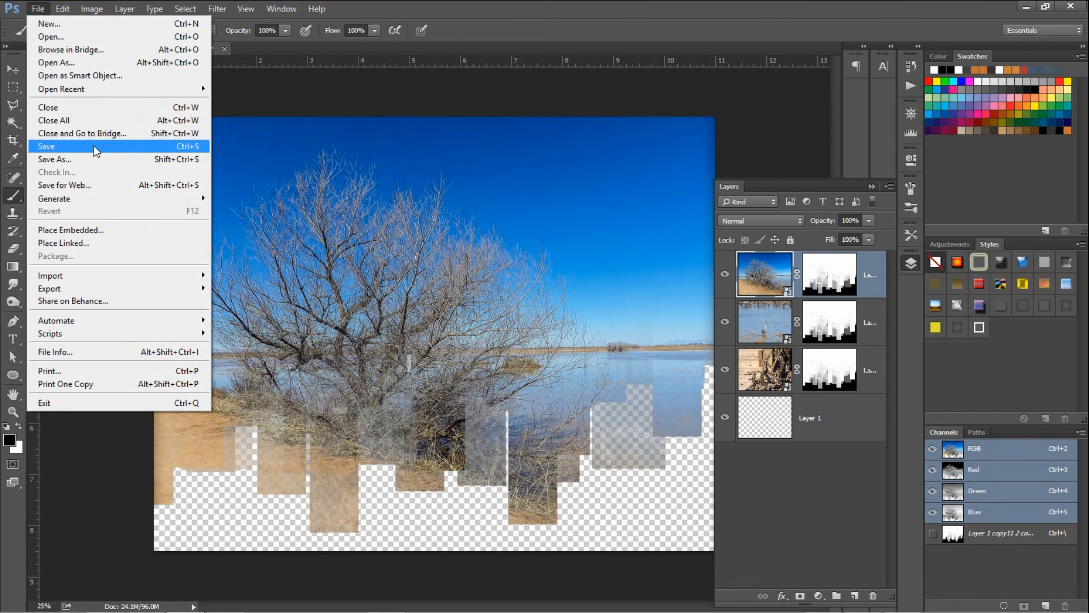
mouse_move(149, 340)
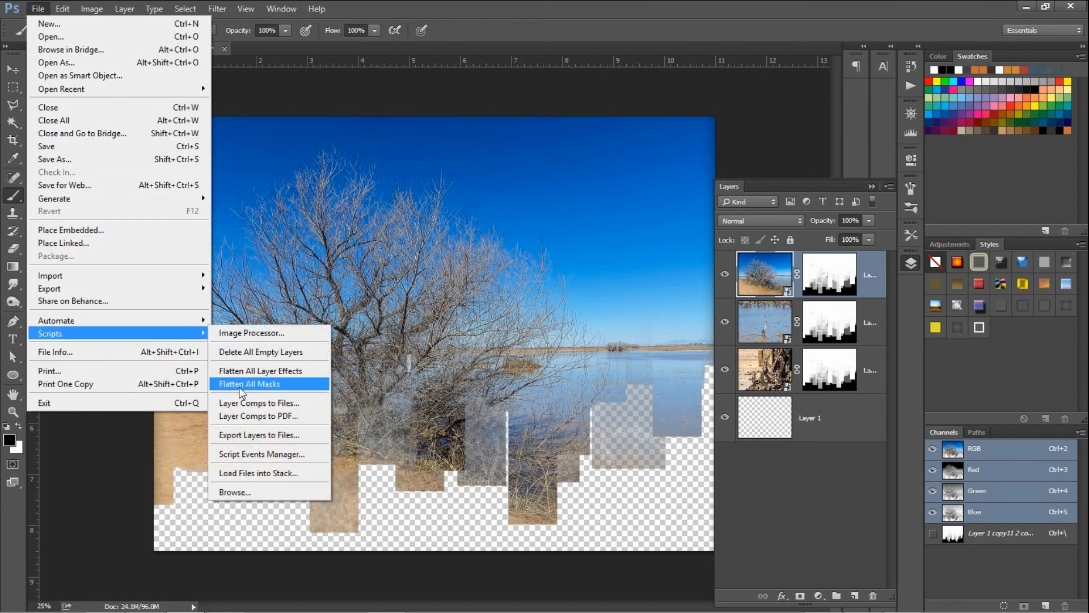
click(270, 435)
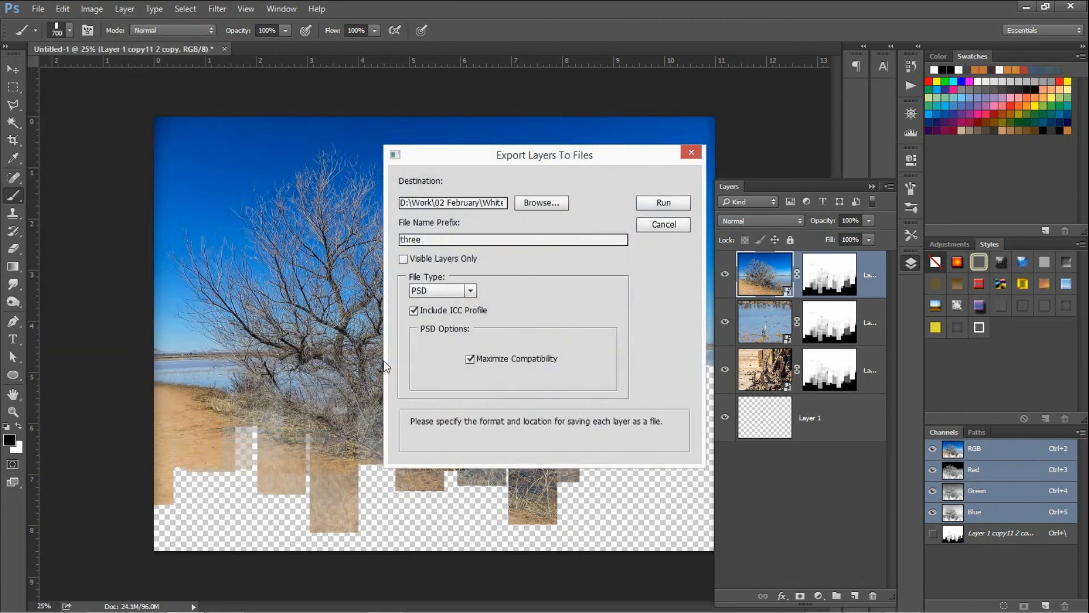
click(542, 203)
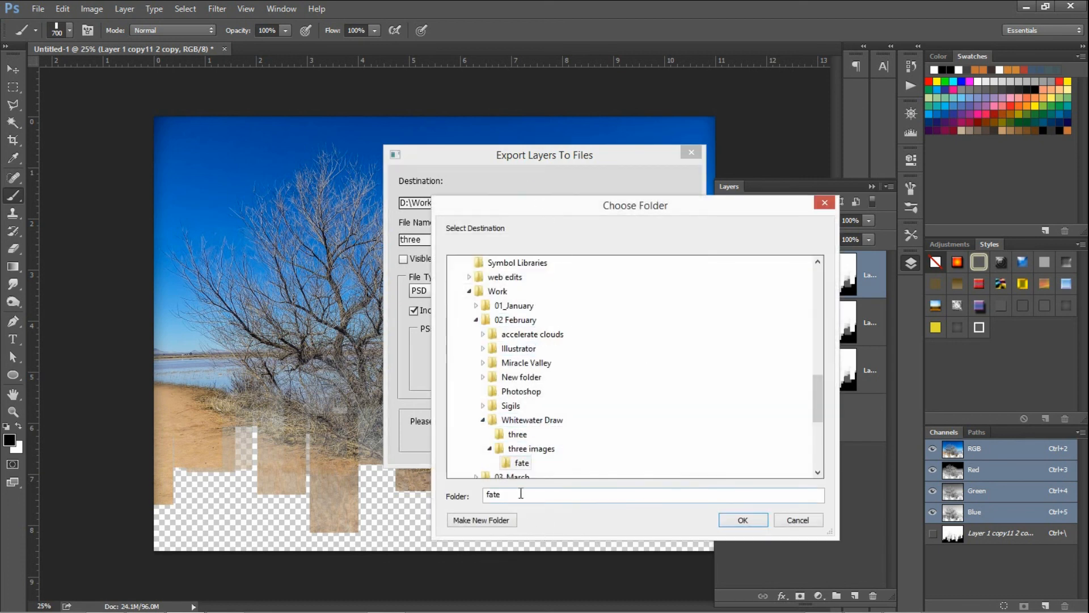
drag(521, 494, 476, 498)
text(dog)
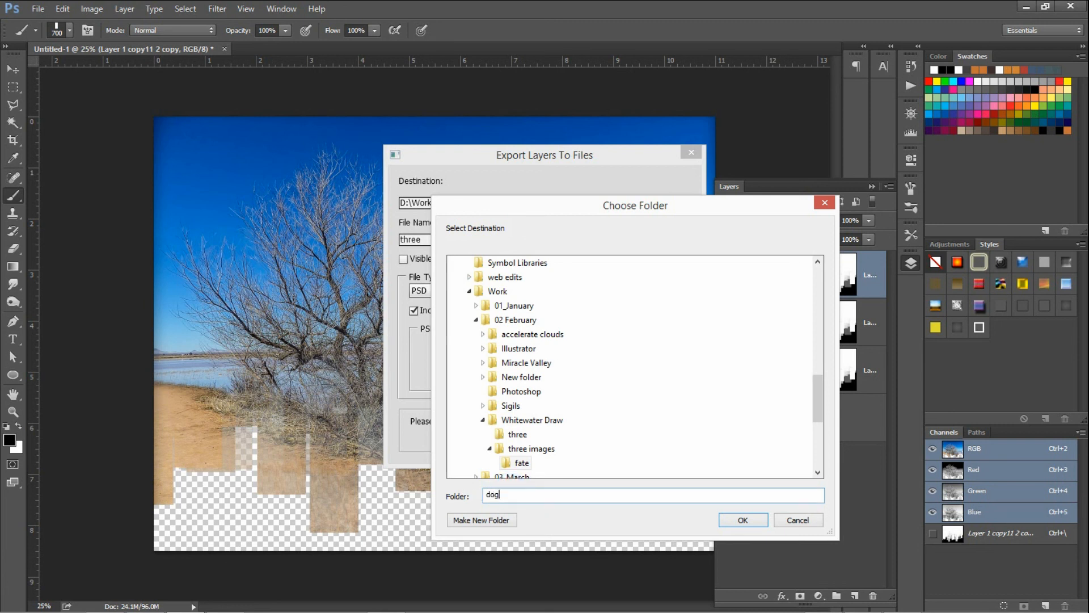
click(546, 420)
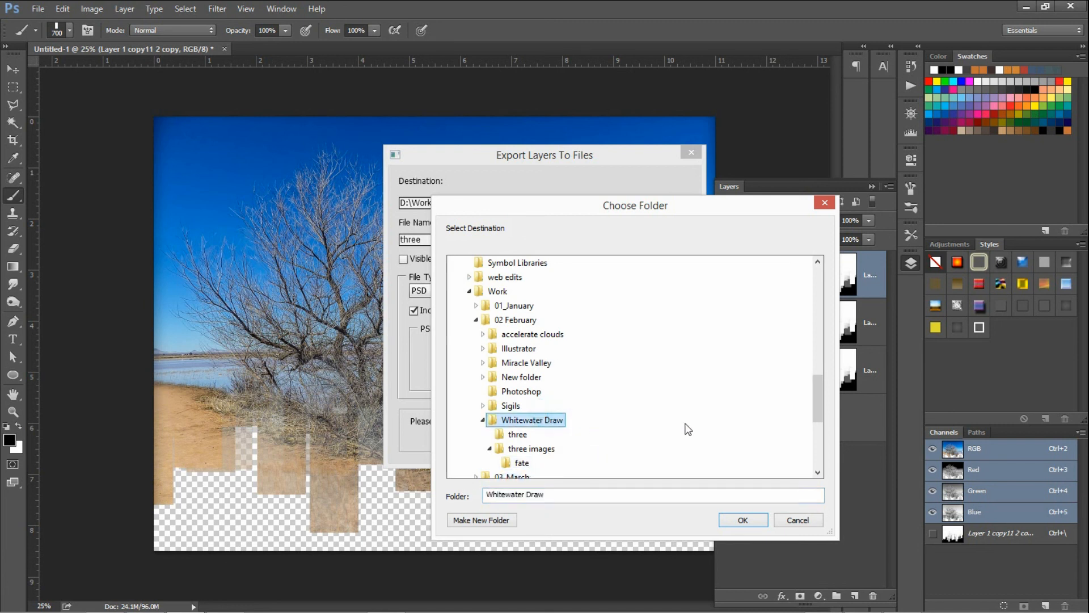
click(751, 518)
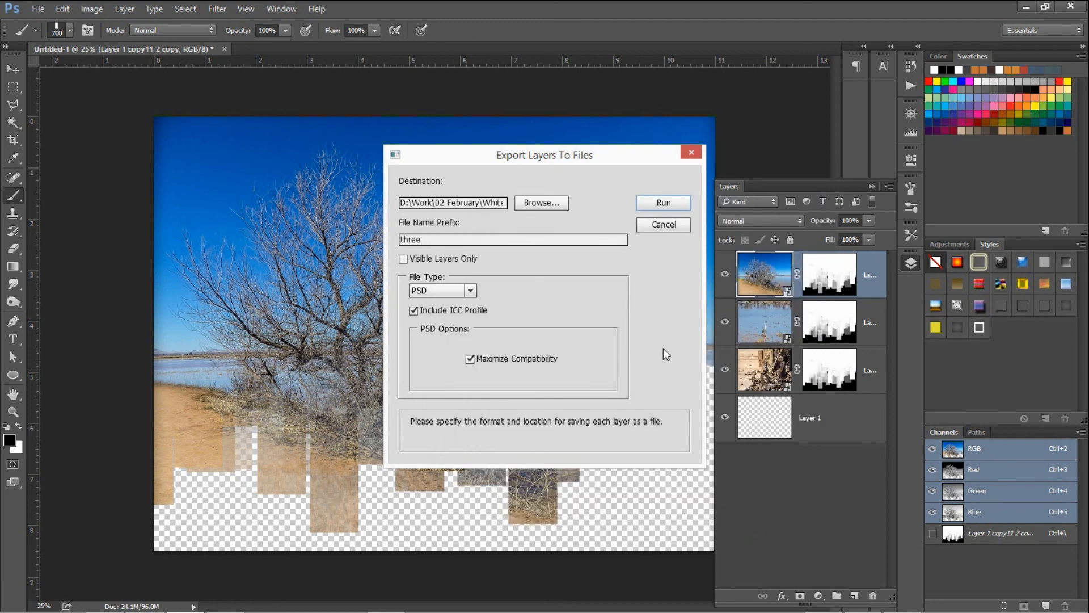
click(668, 202)
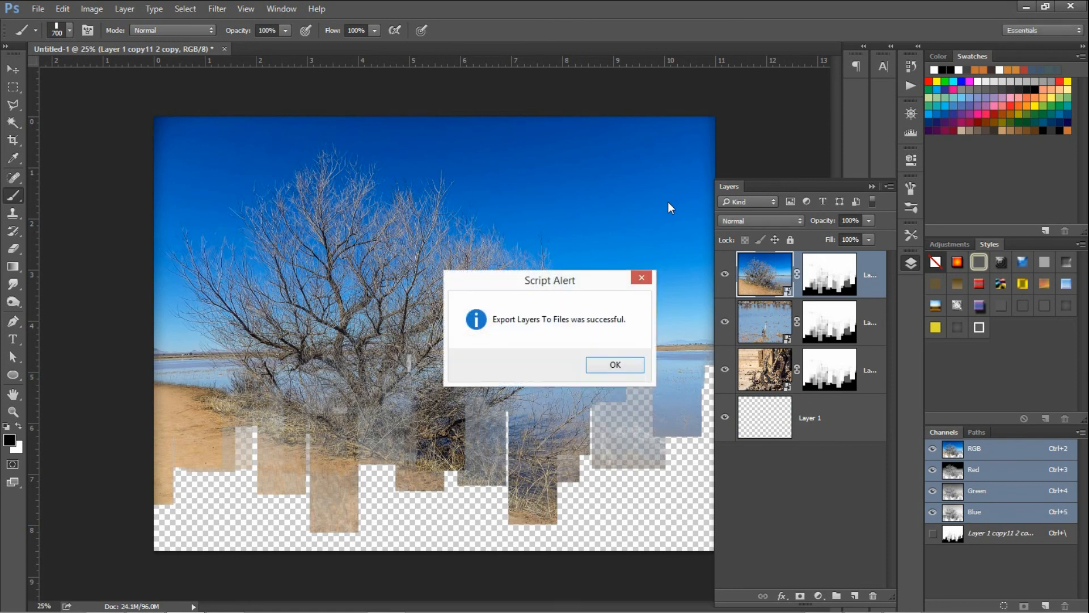
click(620, 364)
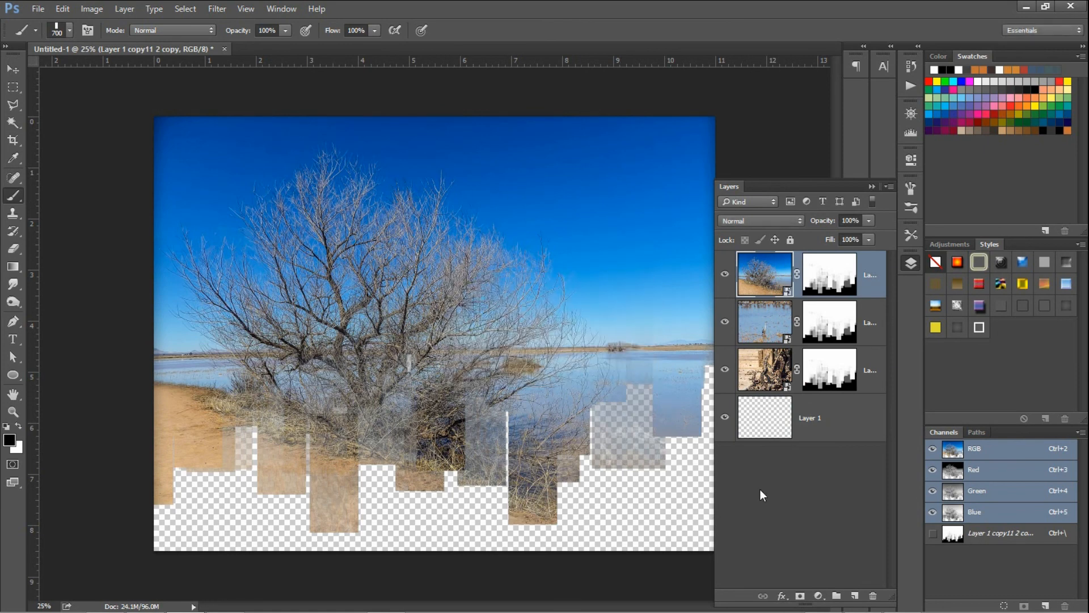